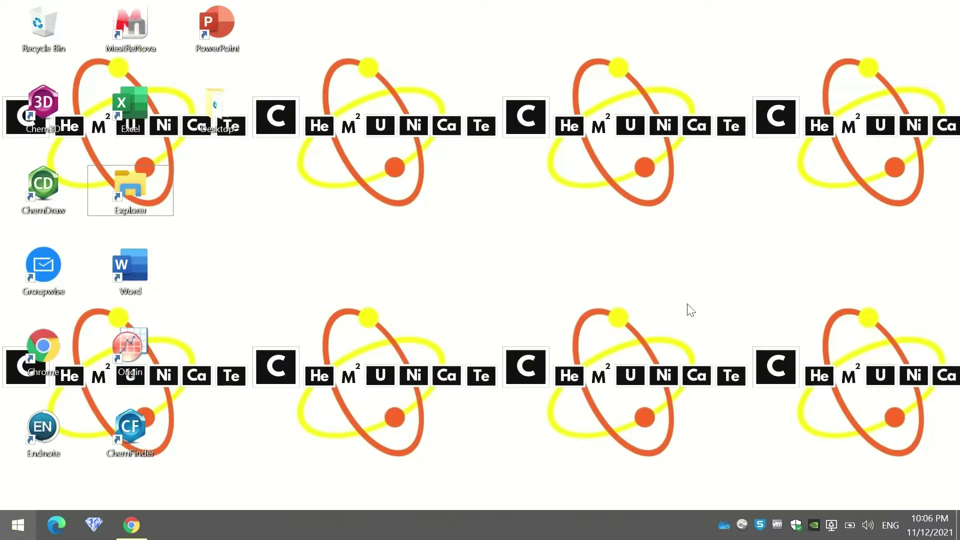
Switch to Reaxys in Chrome and run a quick search for "applications of pincer ligands"
left_click(121, 531)
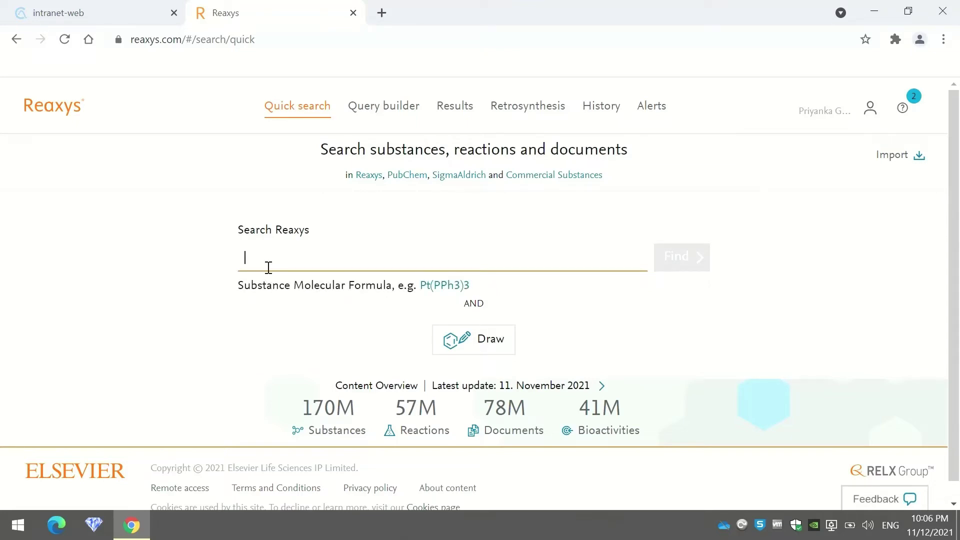
type("app")
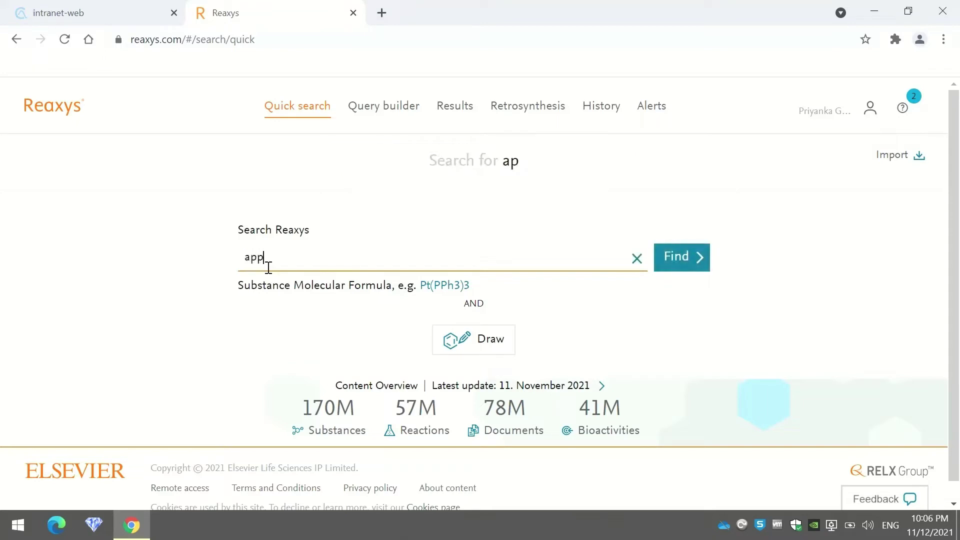
type("lication")
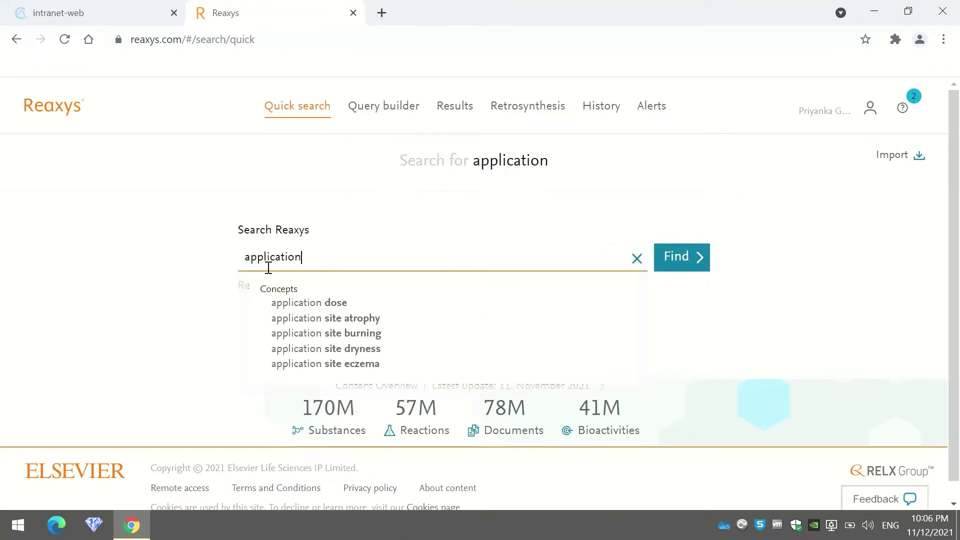
type("s of pi")
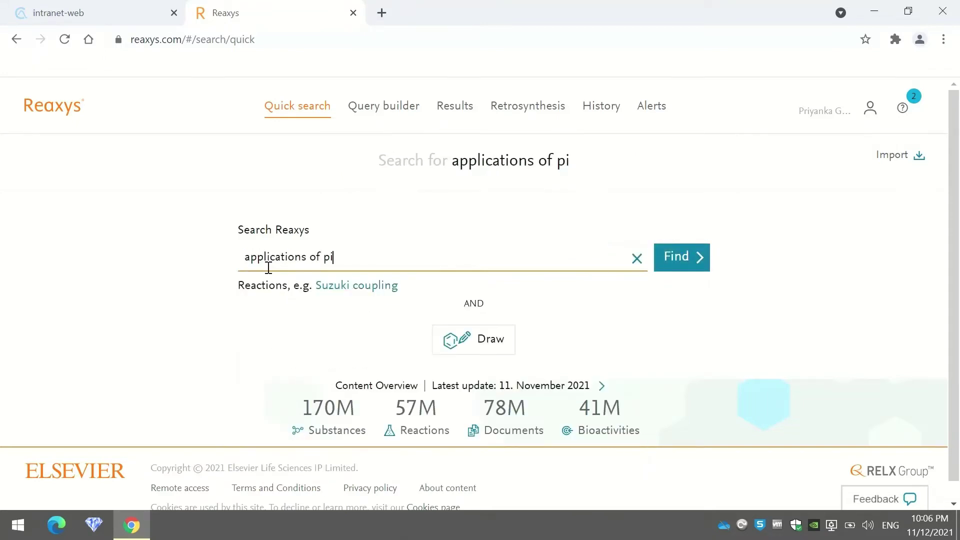
type("ncer ligands")
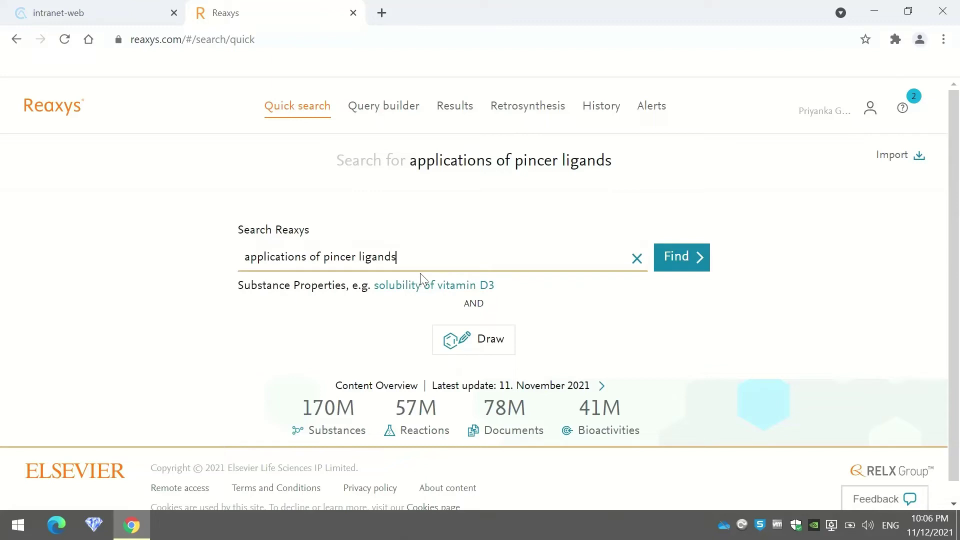
left_click(701, 269)
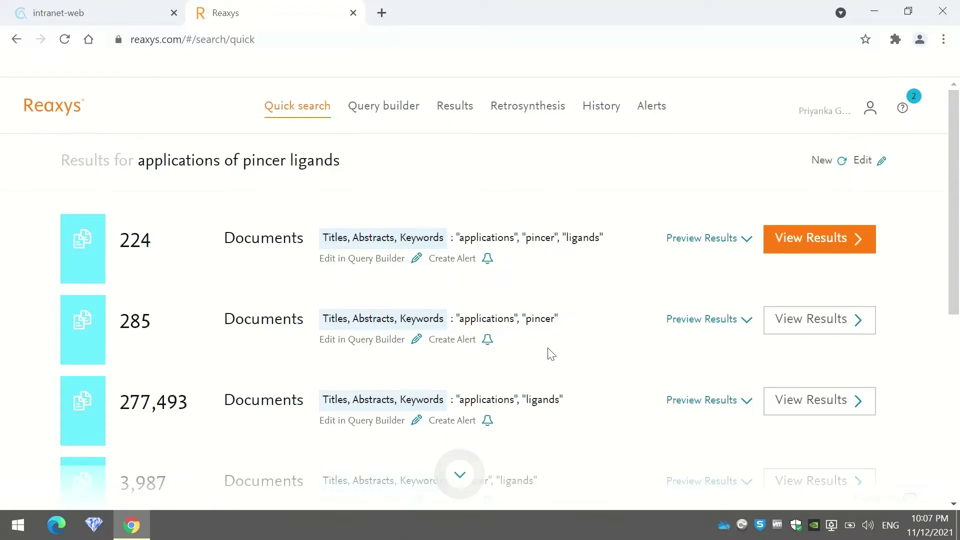
Open the documents matching "applications", "pincer" and "ligands" together, and check which sort options the list offers
scroll(551, 354, "down", 6)
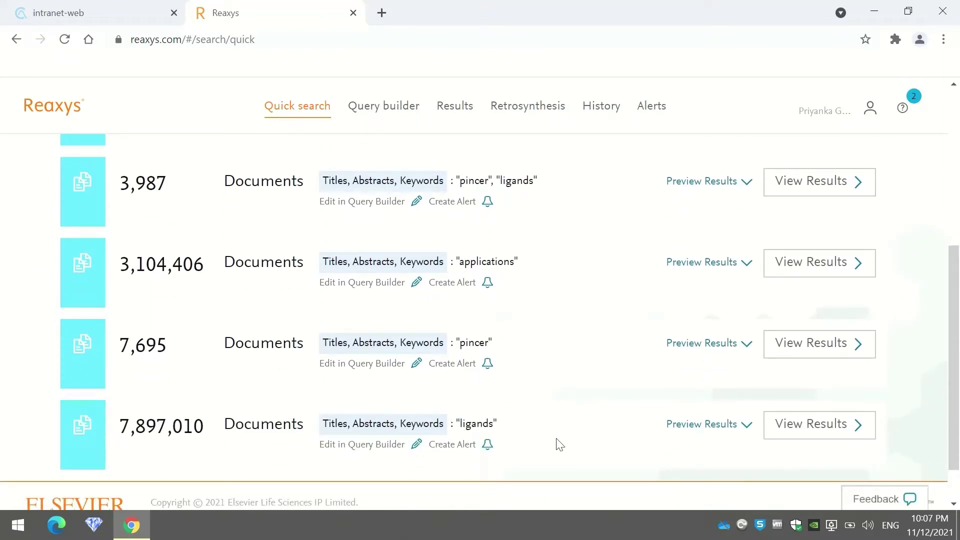
scroll(558, 445, "up", 6)
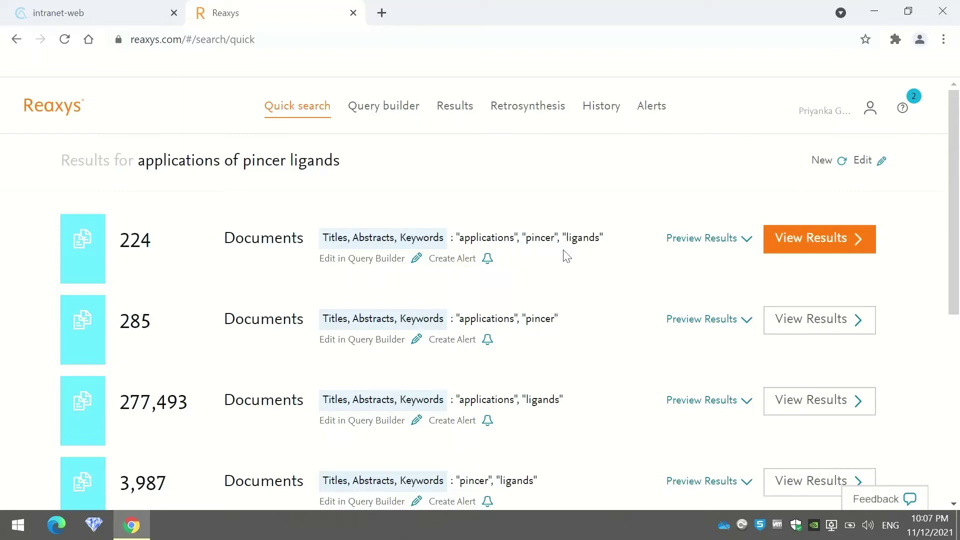
left_click(813, 241)
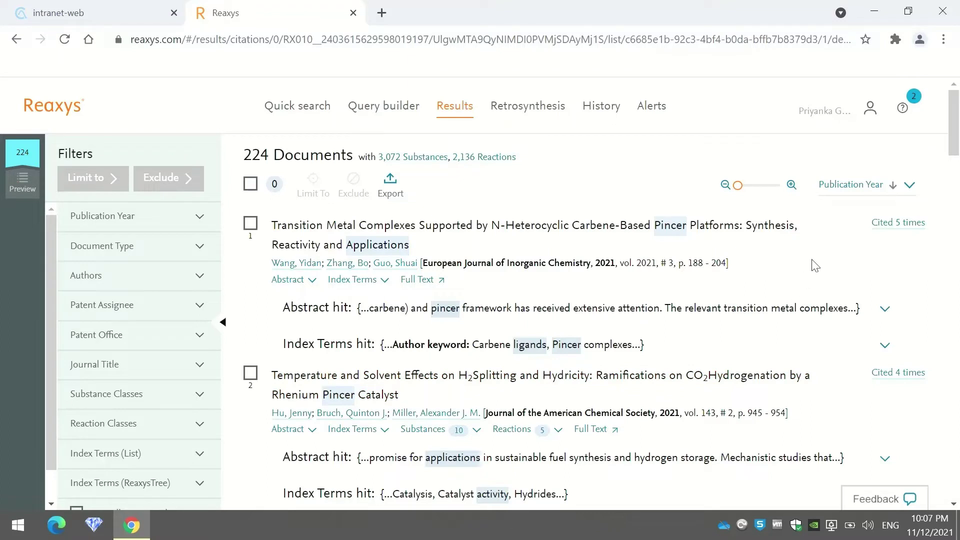
left_click(865, 191)
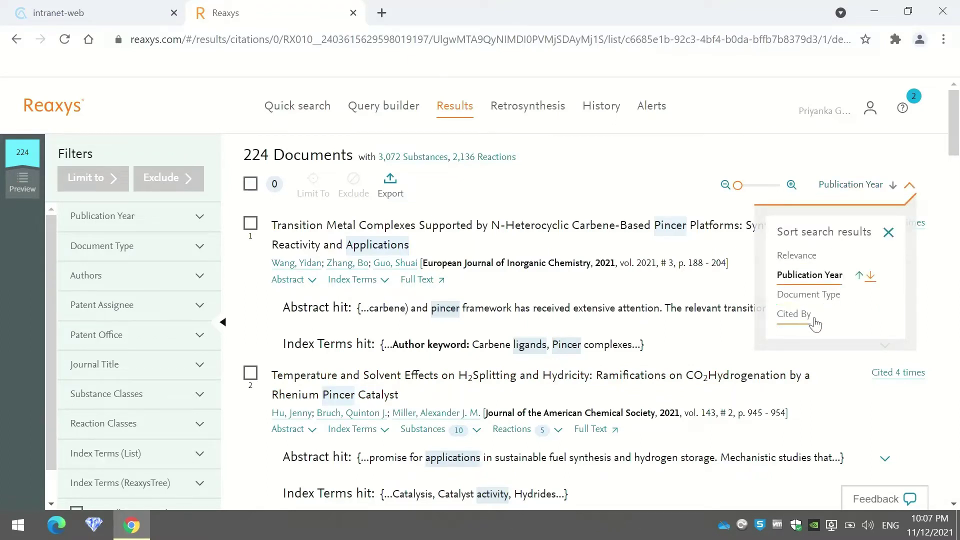
left_click(888, 233)
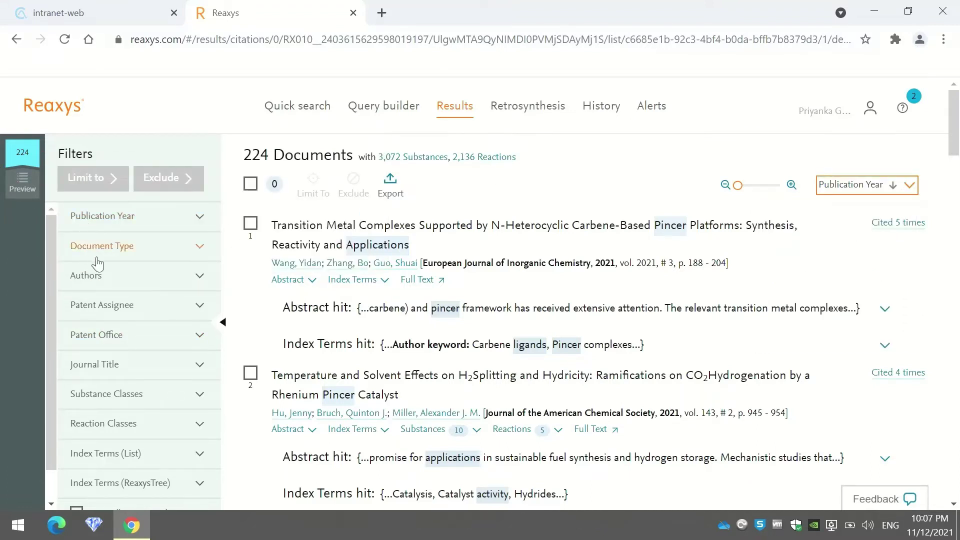
Limit the document results to publication year 2020 and document type review
left_click(130, 219)
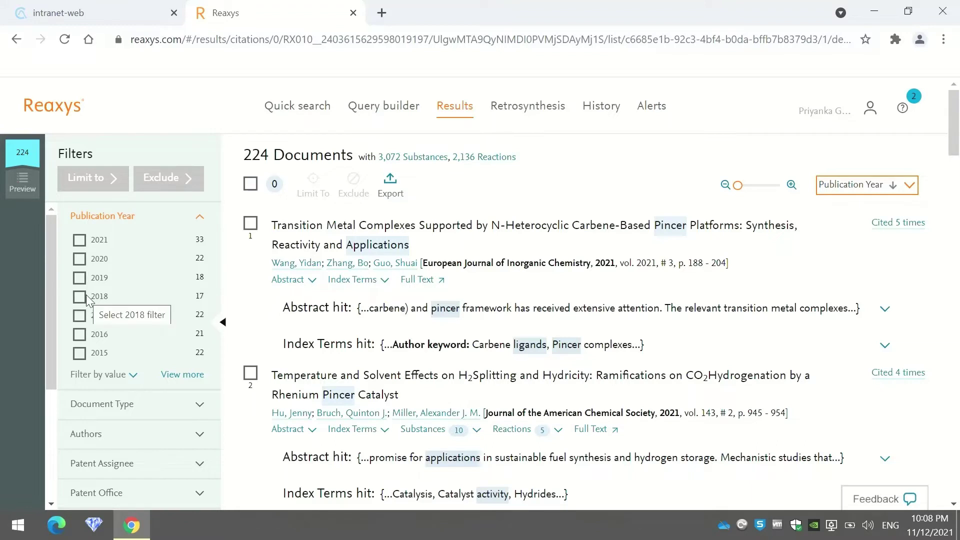
left_click(80, 259)
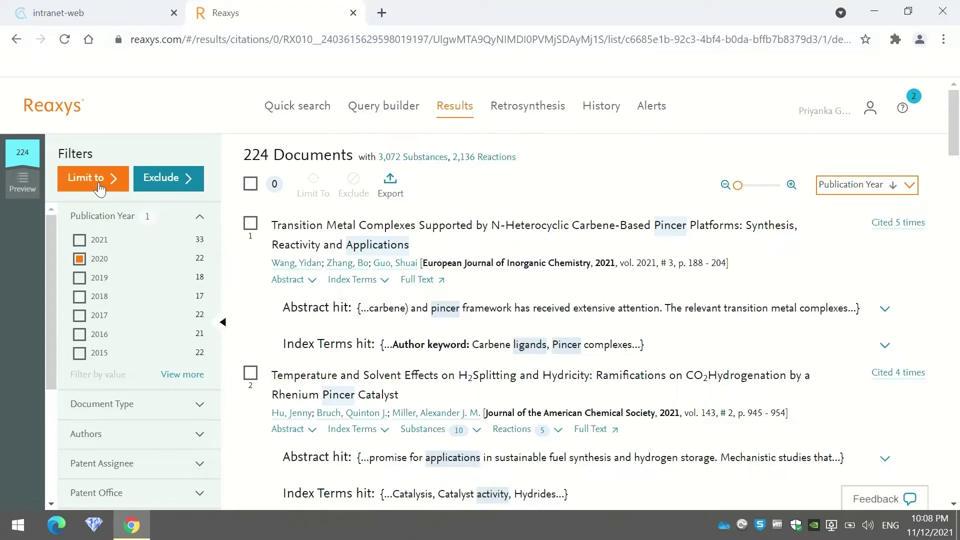
scroll(128, 283, "down", 3)
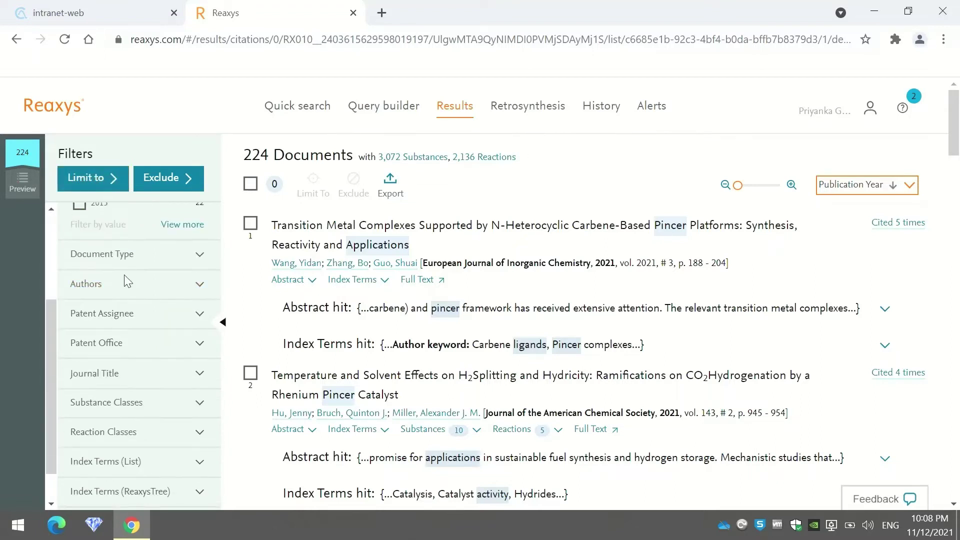
left_click(135, 258)
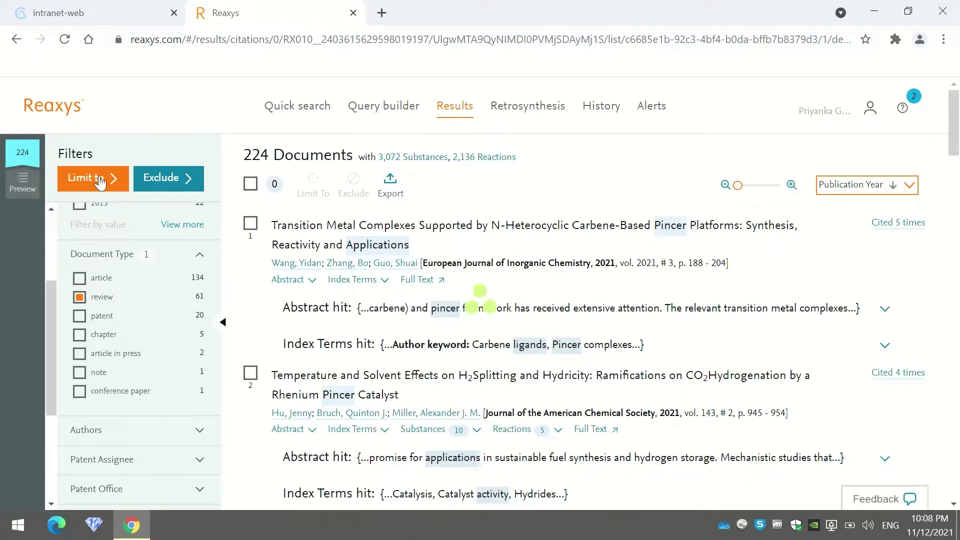
left_click(99, 181)
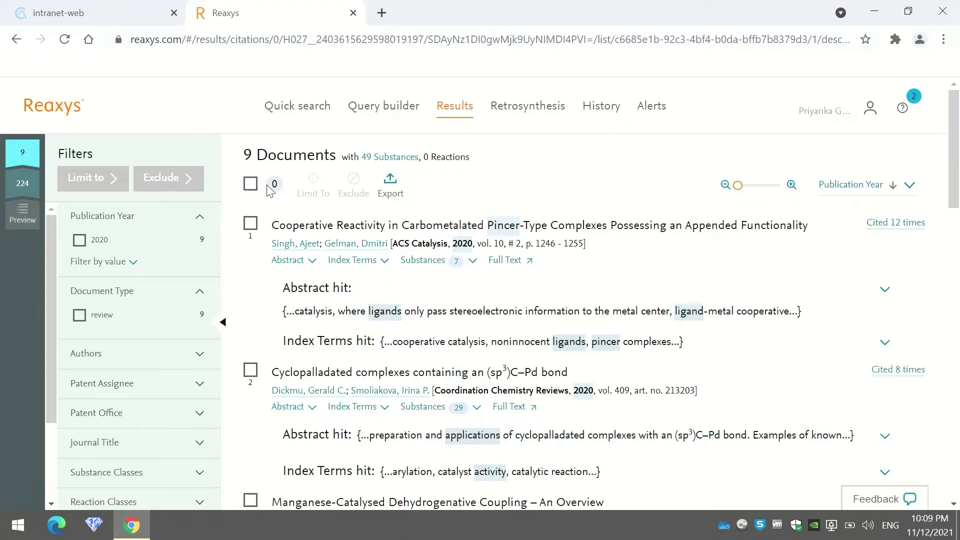
Limit the filtered reviews to the first author listed in the Authors filter
left_click(142, 358)
scroll(135, 313, "down", 3)
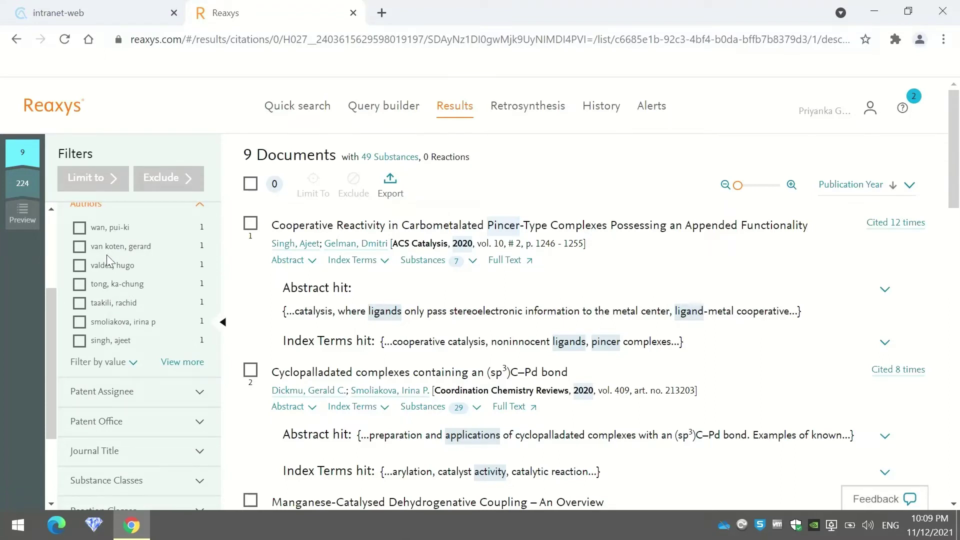
left_click(88, 231)
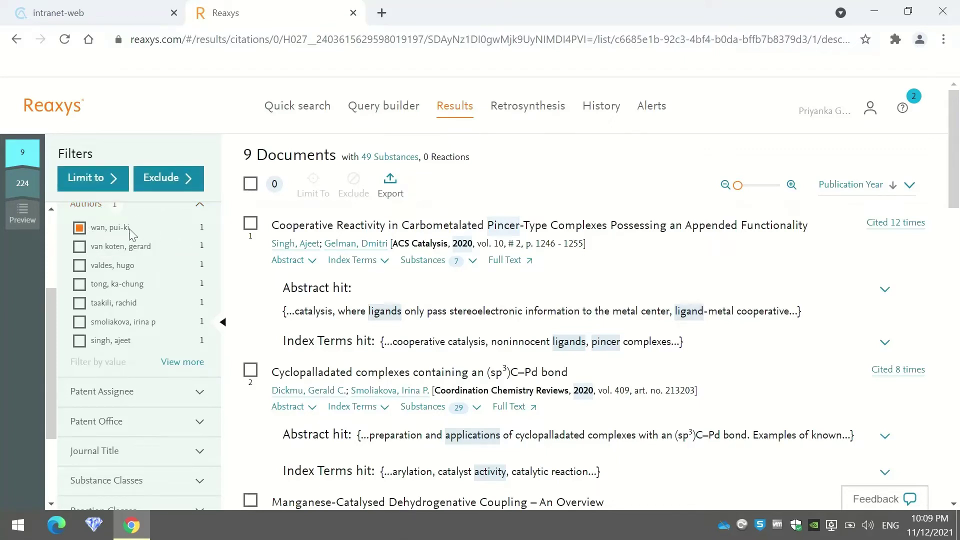
left_click(95, 181)
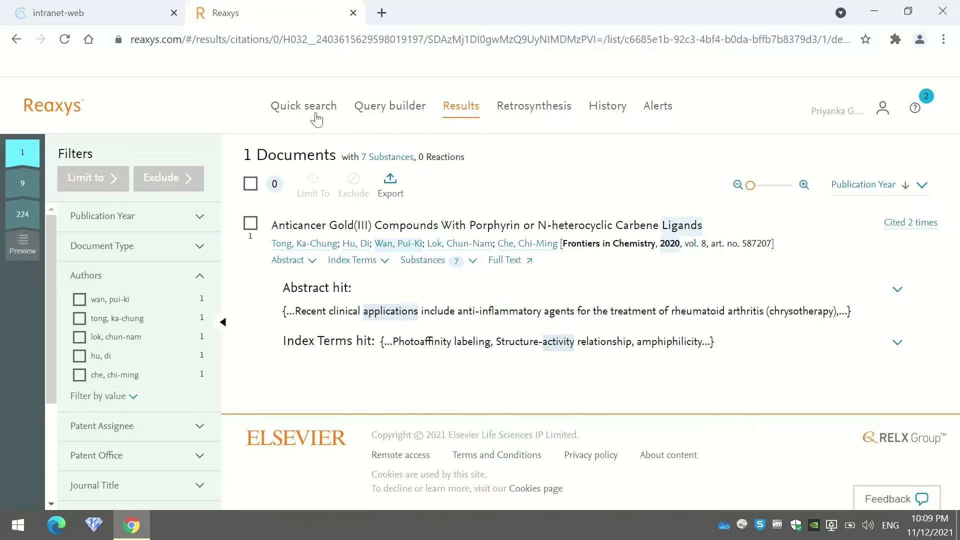
Start a new quick search for the substance name "diphenylamine"
left_click(315, 117)
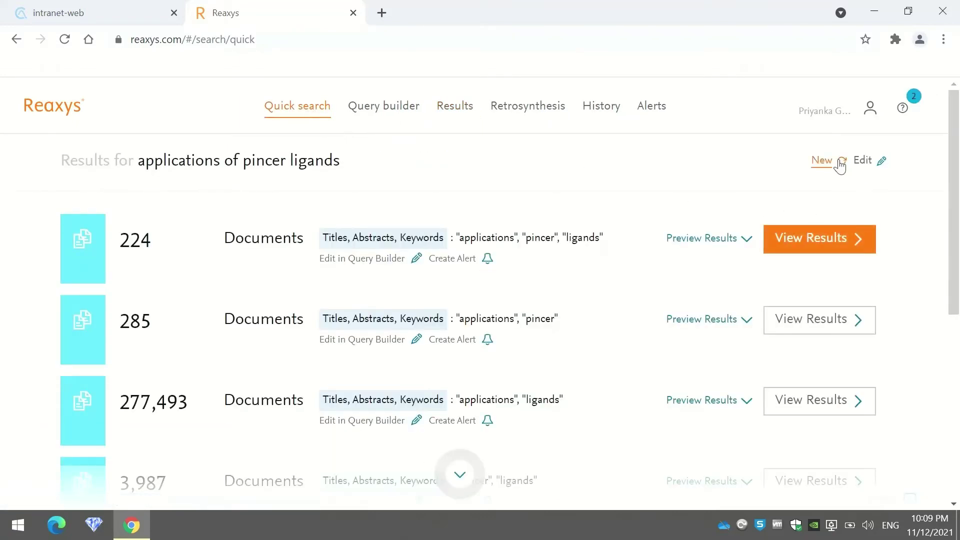
left_click(836, 163)
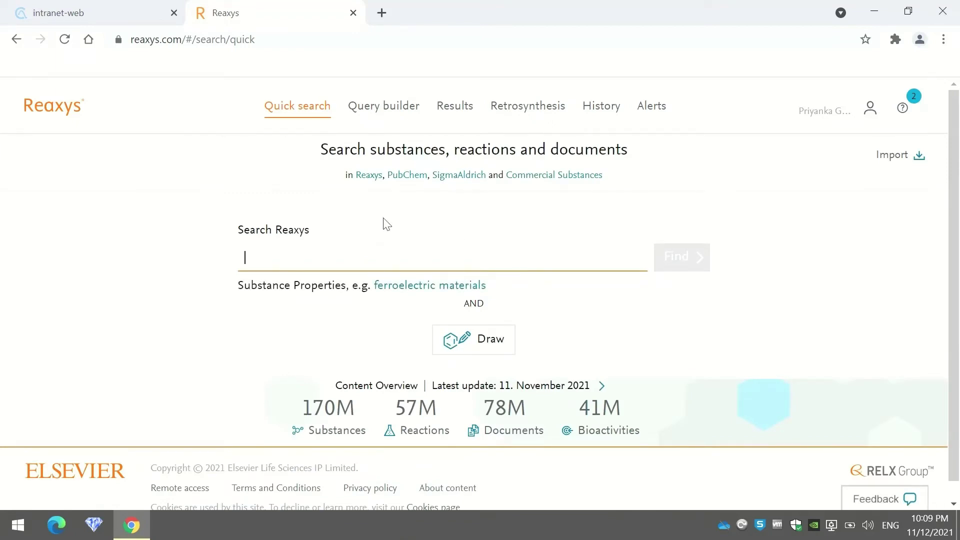
type("diph")
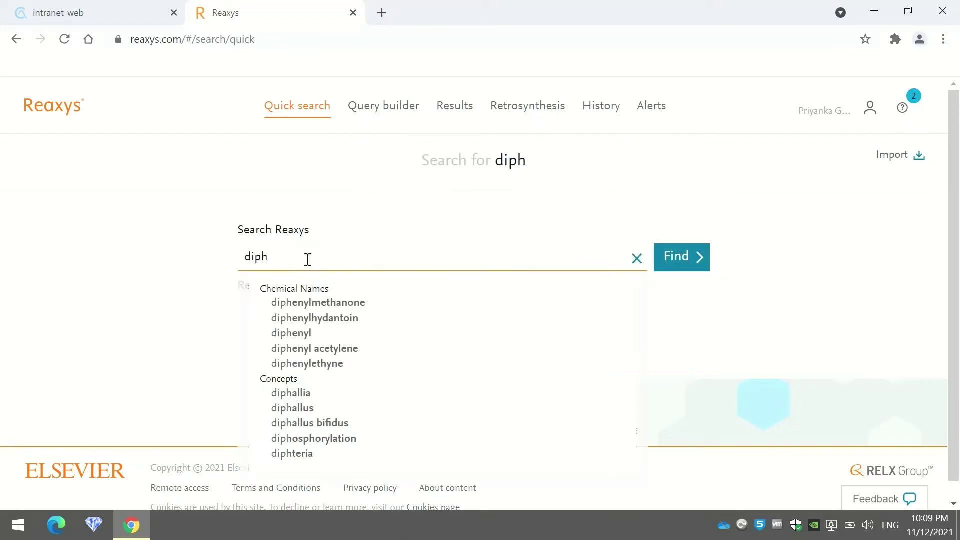
type("enylamine")
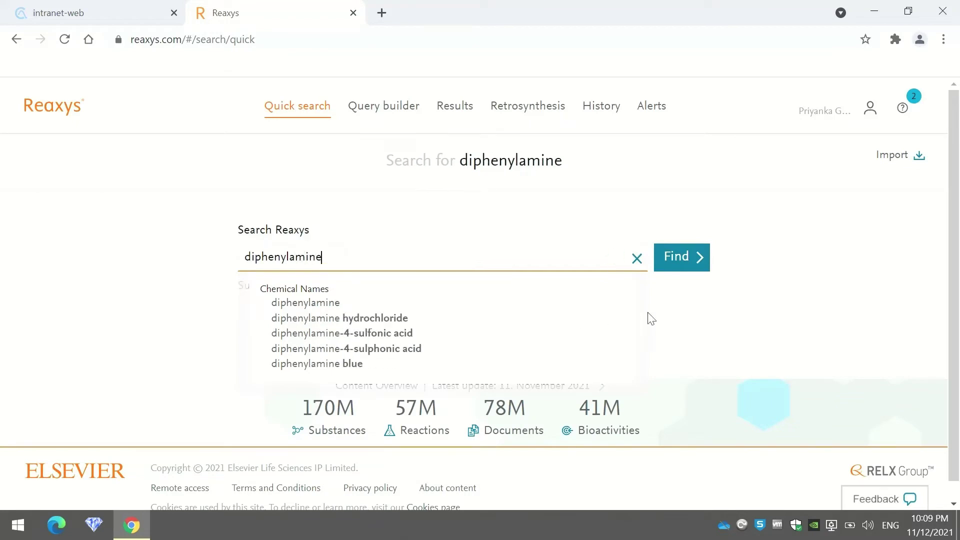
left_click(685, 260)
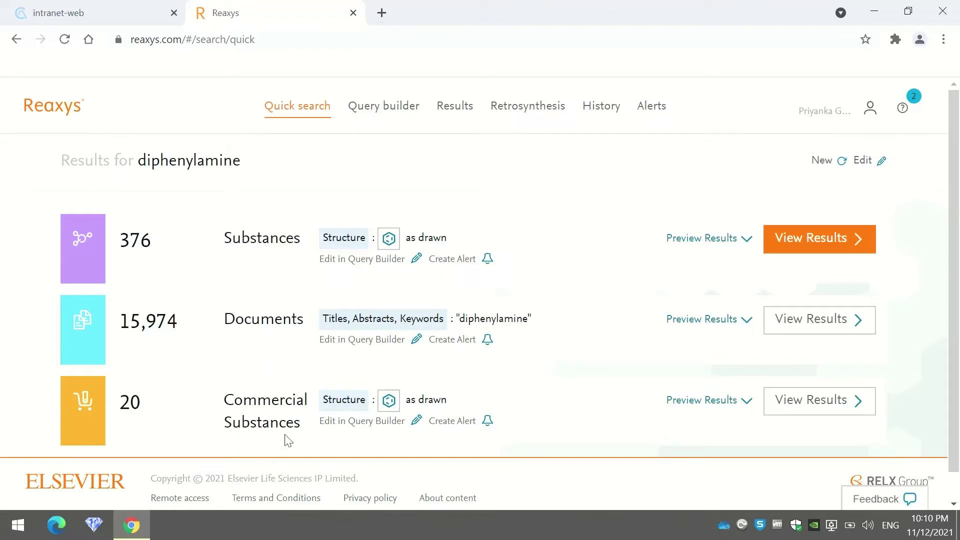
Open the substance results and show the melting point entries in diphenylamine's physical data
left_click(795, 247)
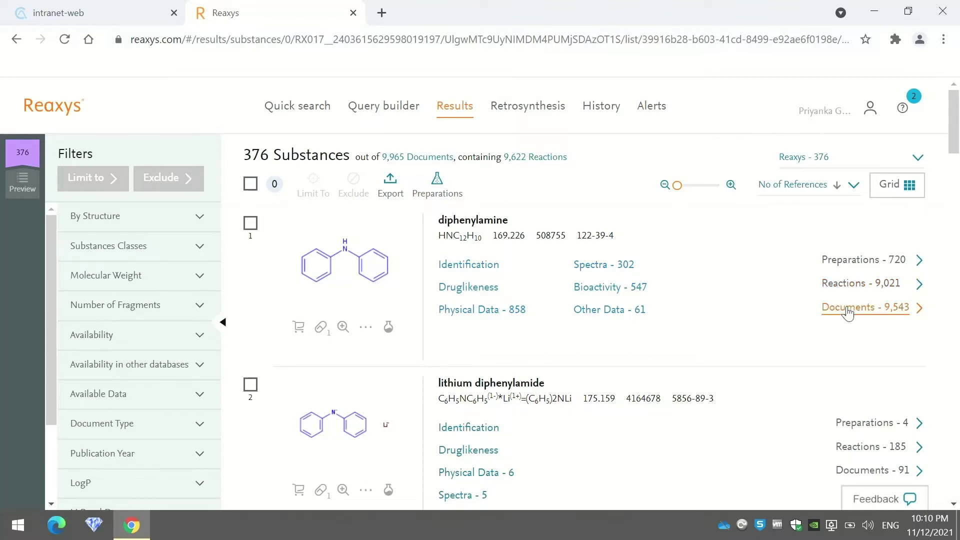
left_click(501, 313)
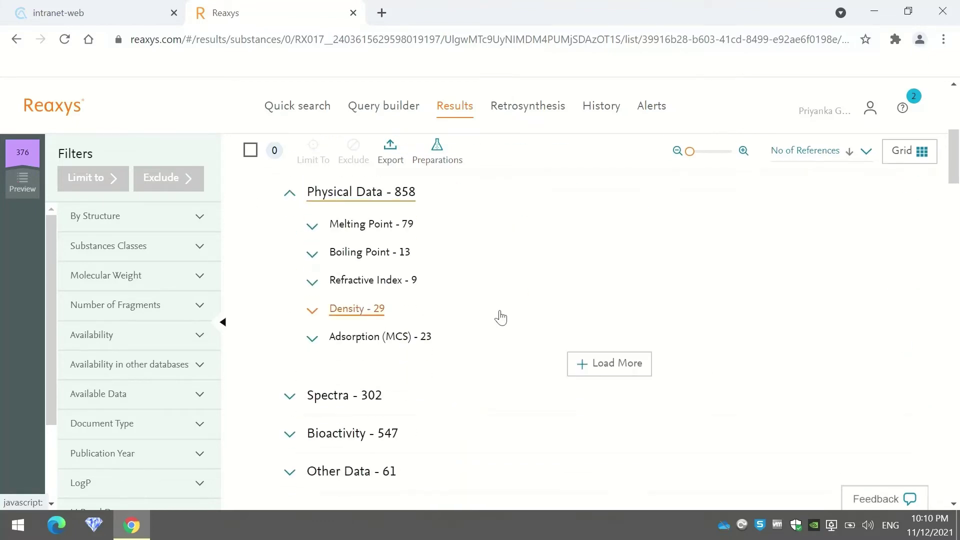
left_click(385, 226)
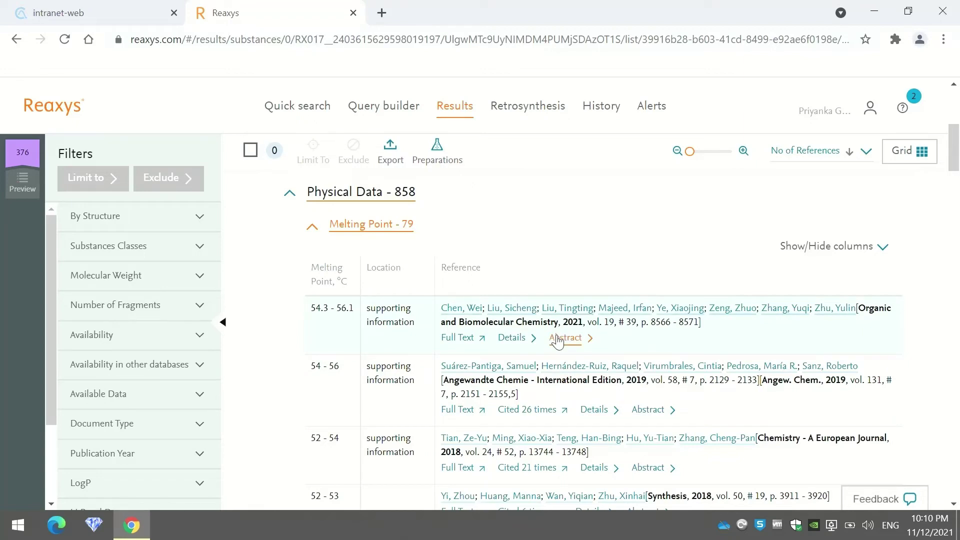
Show the types of spectra available for diphenylamine and look back over its physical data
scroll(558, 341, "up", 6)
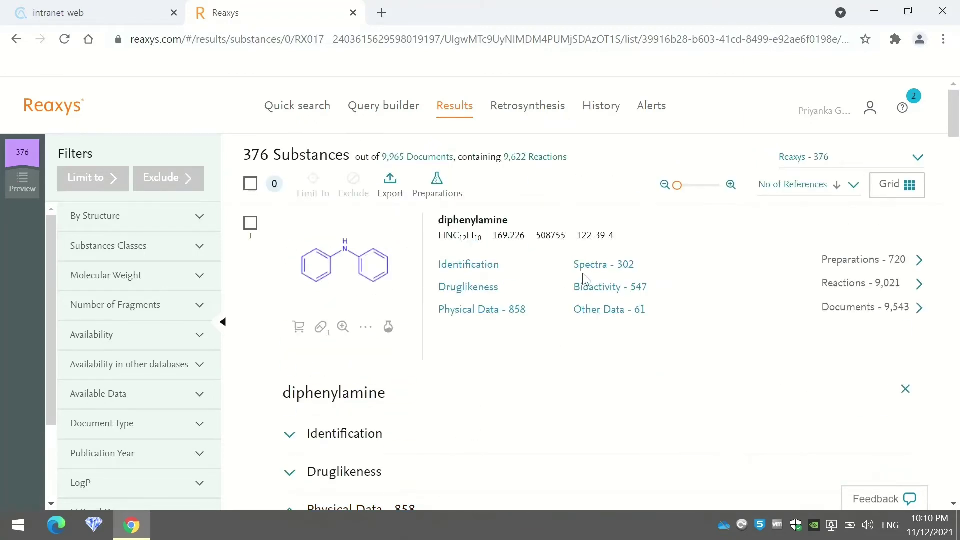
left_click(589, 268)
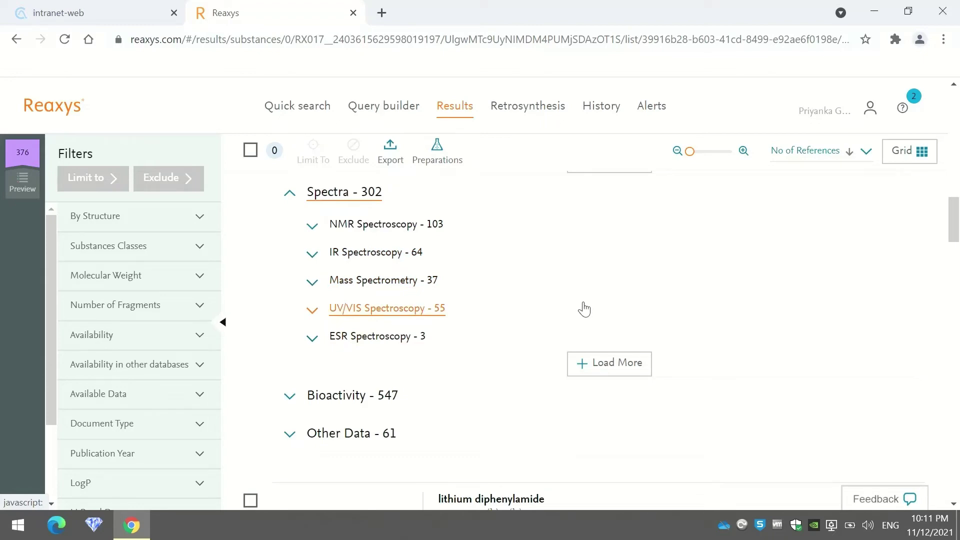
scroll(584, 309, "up", 10)
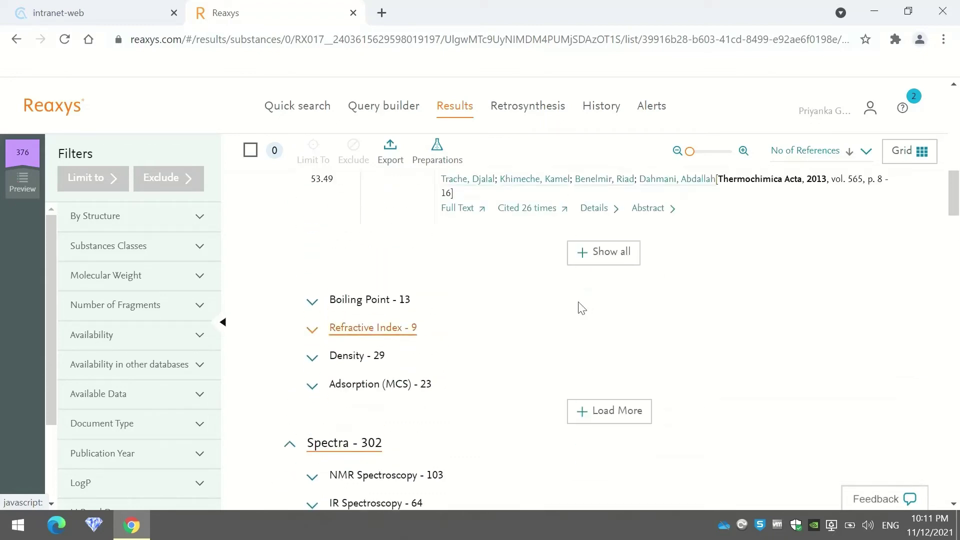
scroll(582, 308, "up", 3)
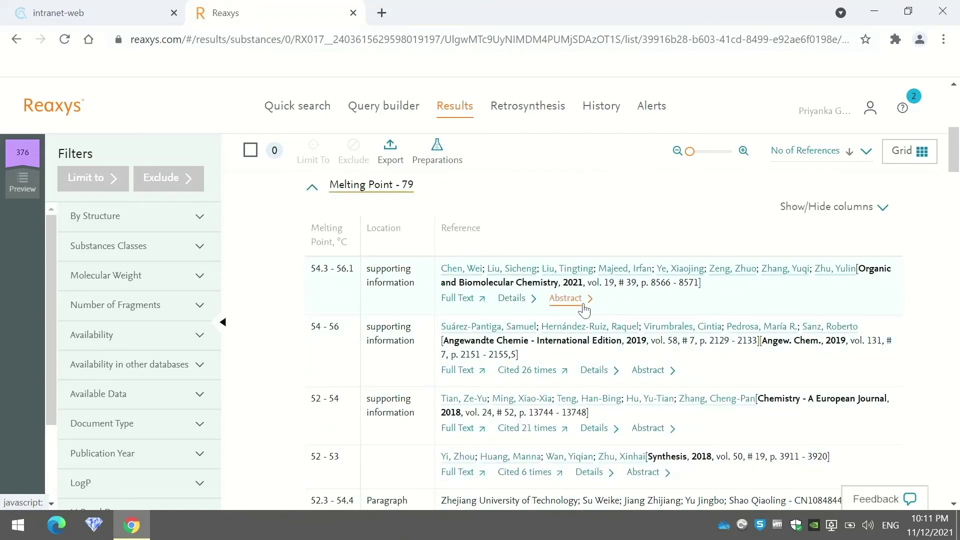
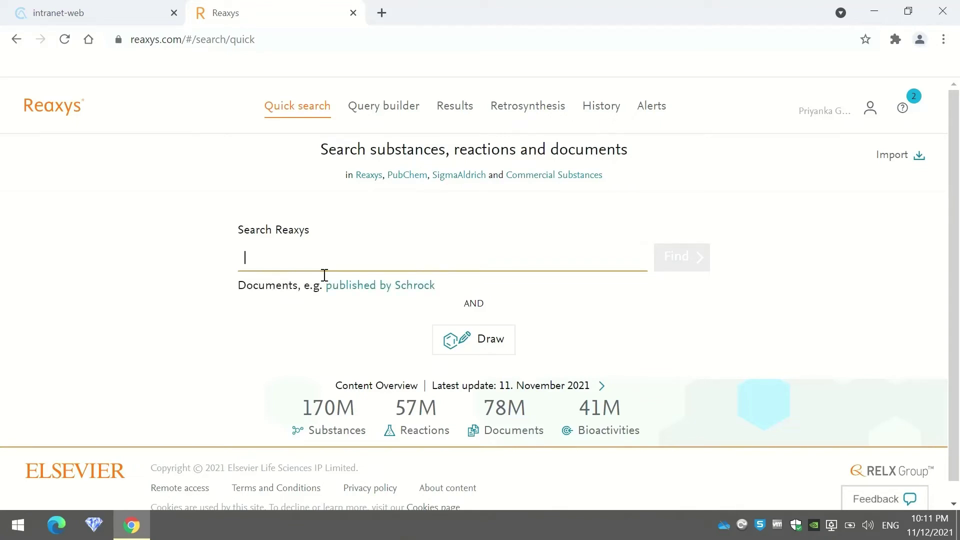
type("c8")
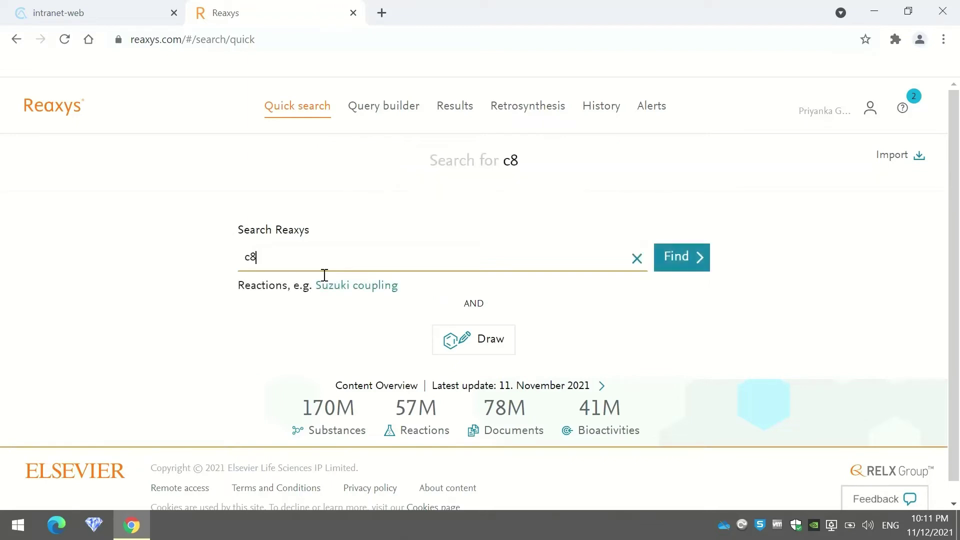
key("BackSpace")
key("BackSpace")
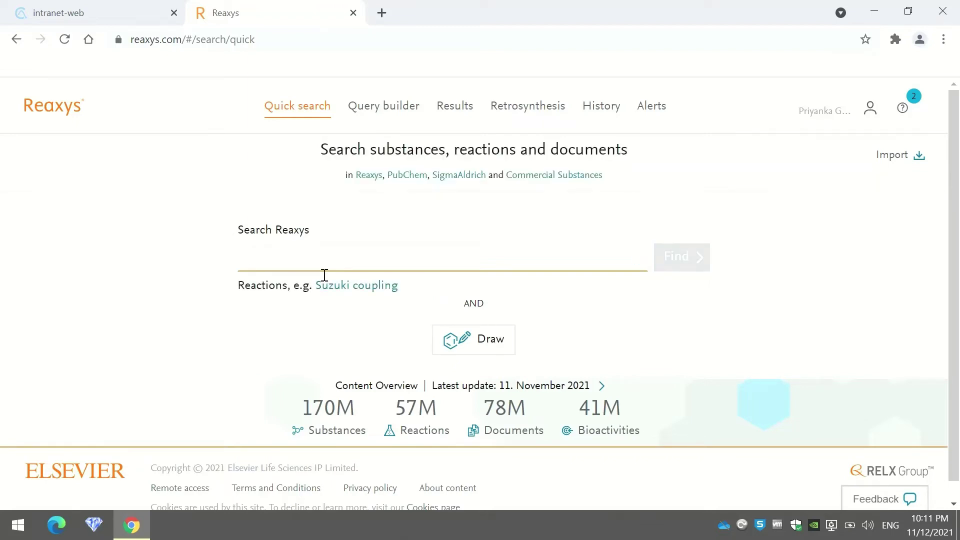
Run a quick search for the molecular formula C8H9NO2
type("C8H9NO")
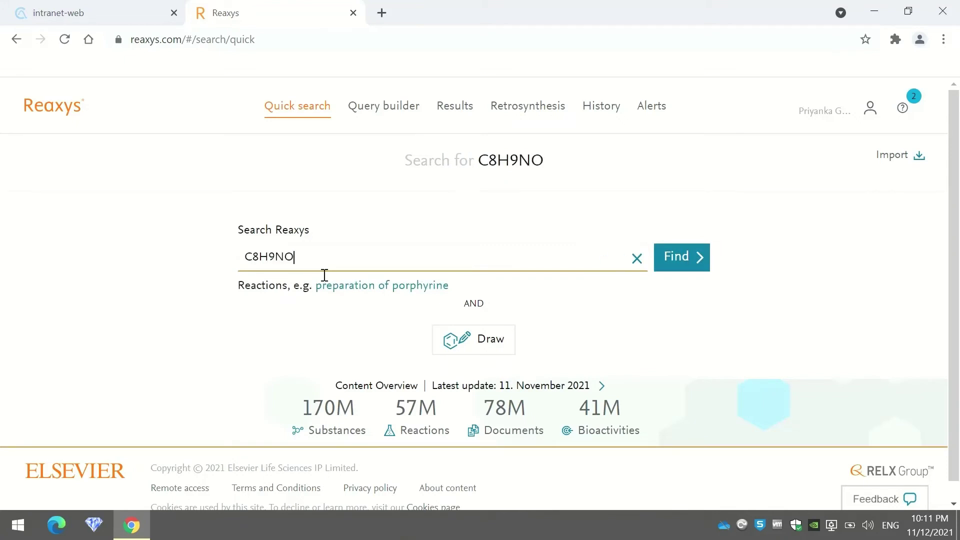
type("2")
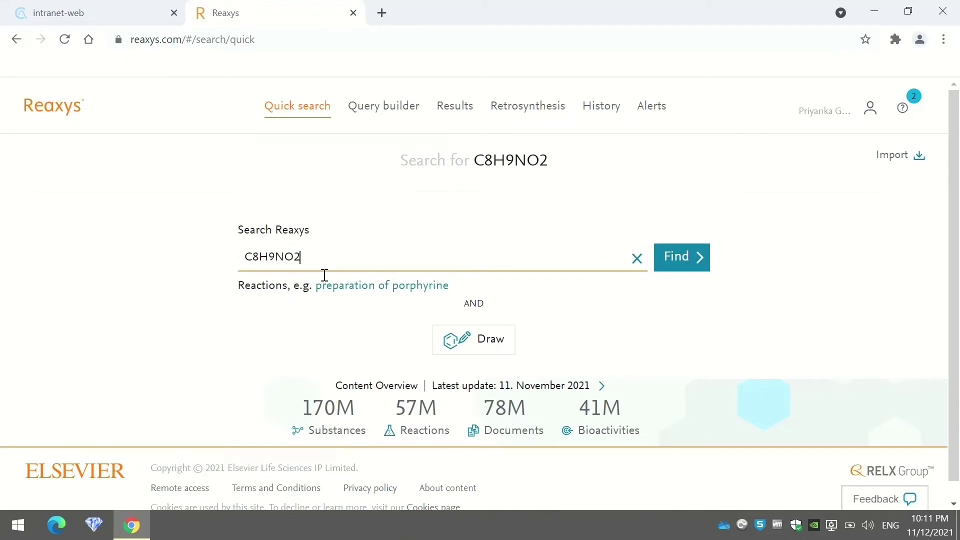
left_click(693, 269)
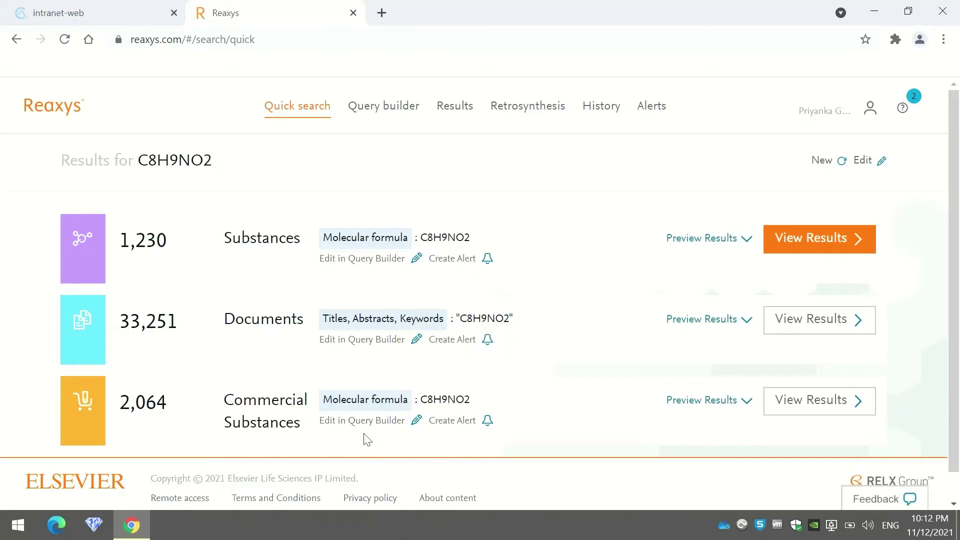
Open the Substances results for C8H9NO2 and look through the listed compounds and their structures
left_click(823, 247)
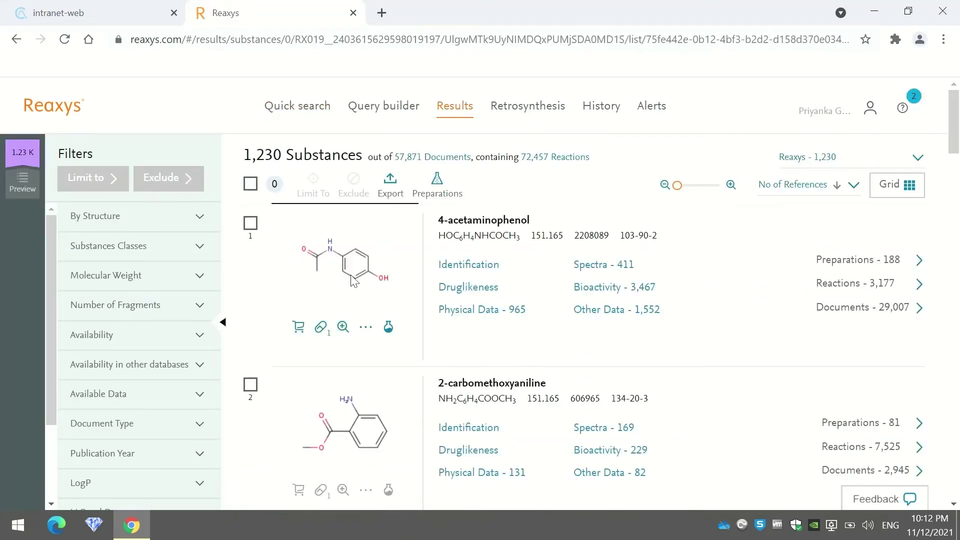
scroll(333, 300, "down", 9)
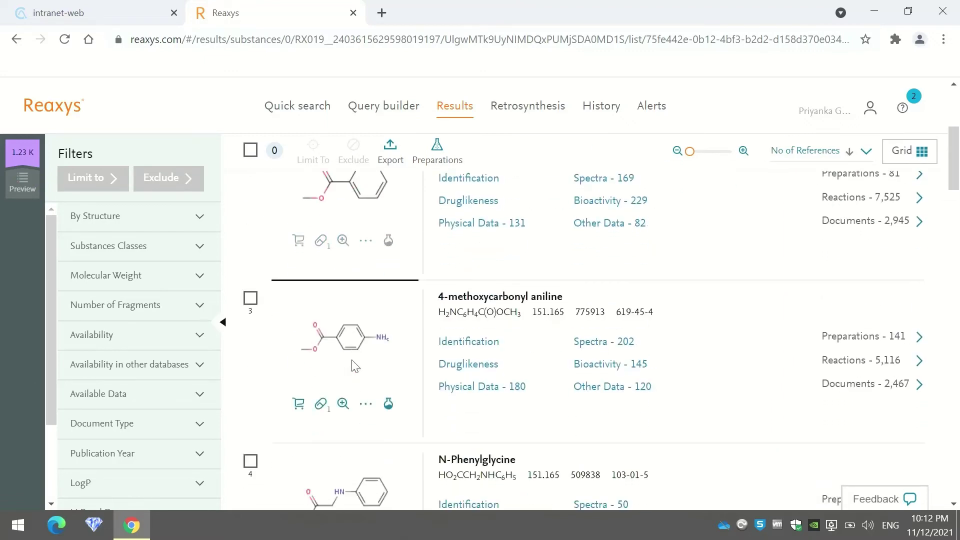
scroll(368, 319, "down", 3)
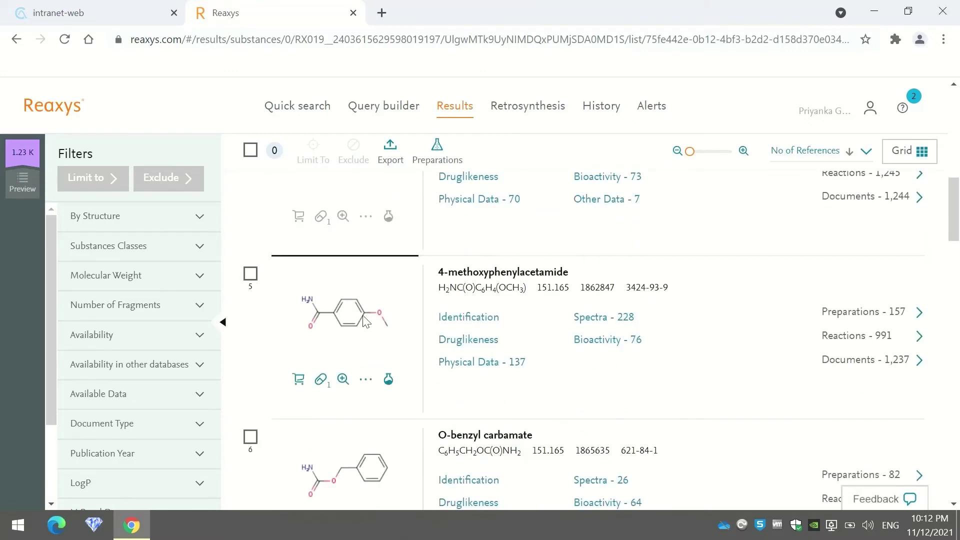
scroll(330, 315, "down", 5)
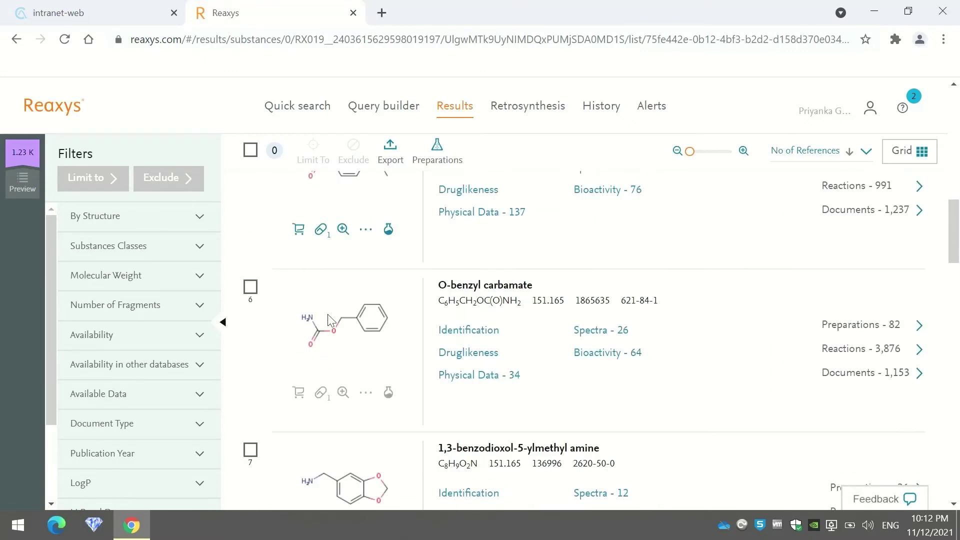
scroll(330, 320, "down", 1)
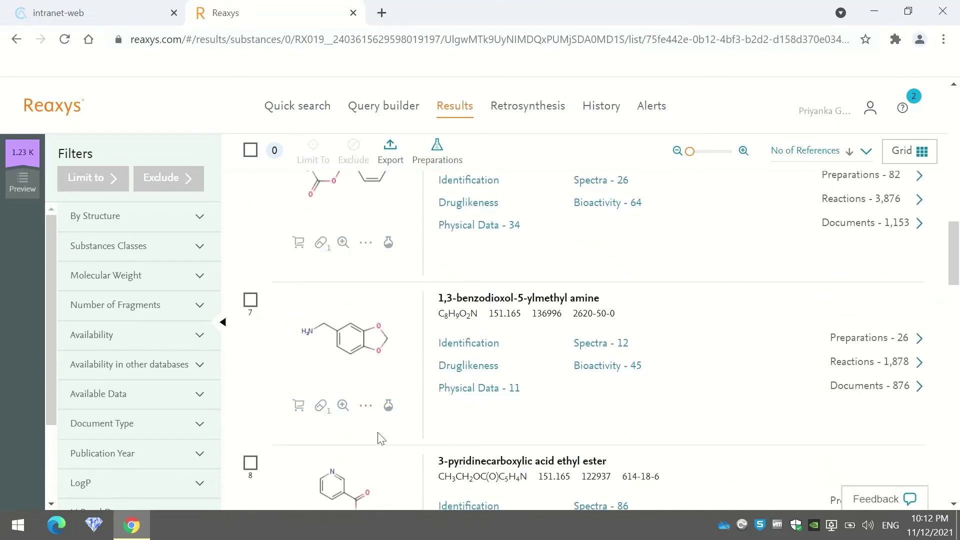
scroll(380, 438, "down", 4)
scroll(380, 438, "up", 20)
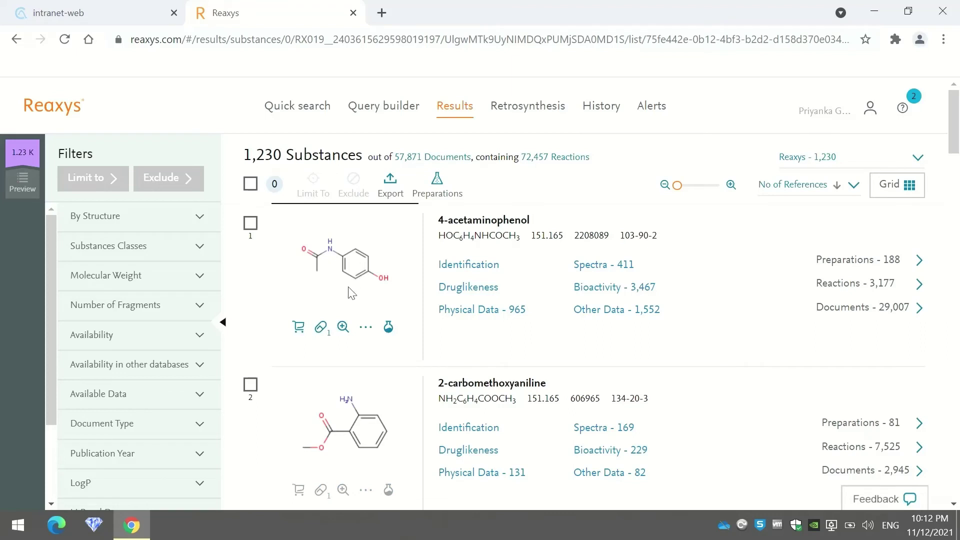
Select 4-acetaminophenol, open its export settings and show the available file formats, keeping PDF/Print
left_click(251, 223)
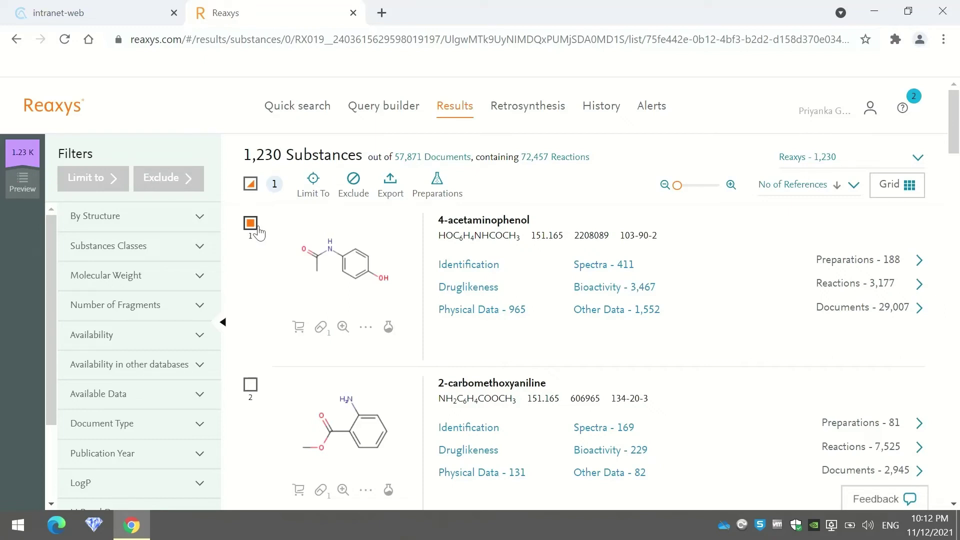
left_click(398, 191)
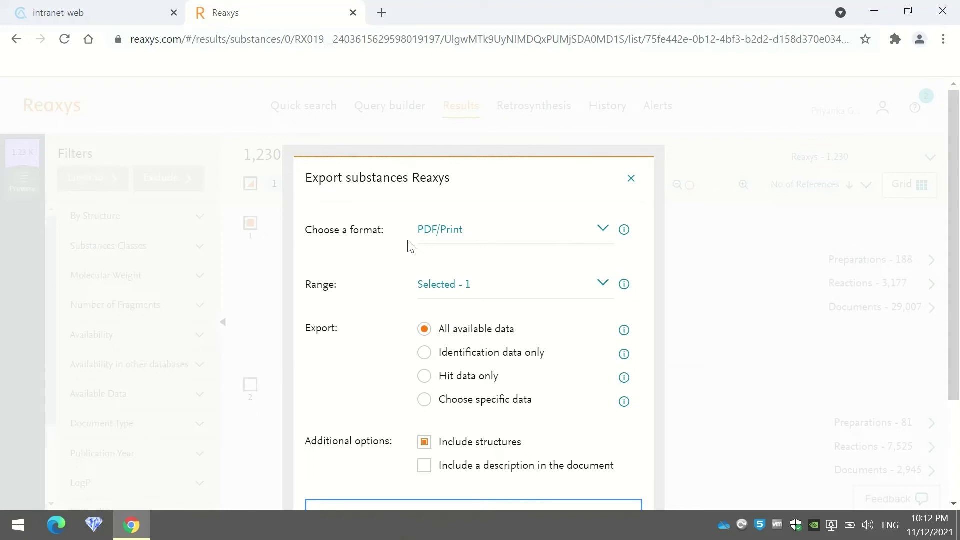
scroll(418, 249, "down", 3)
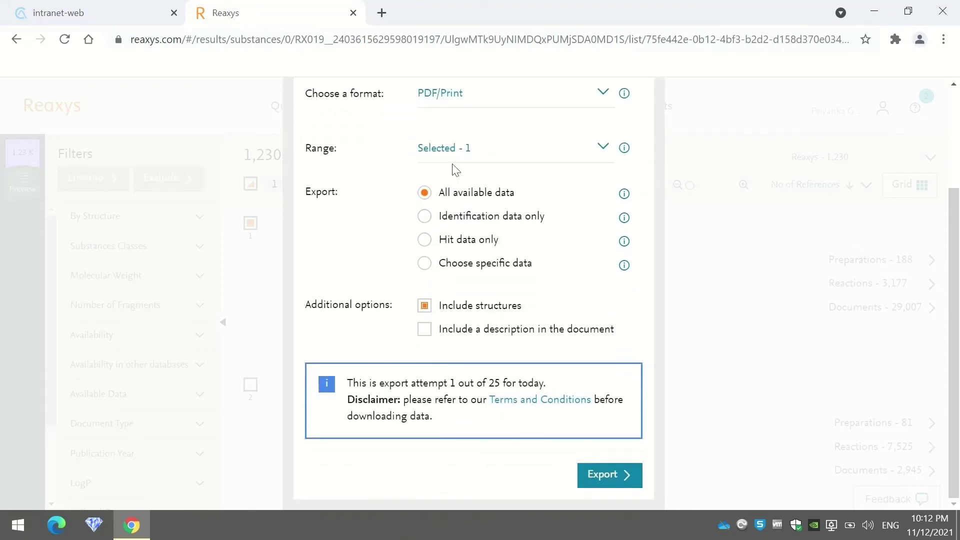
left_click(477, 100)
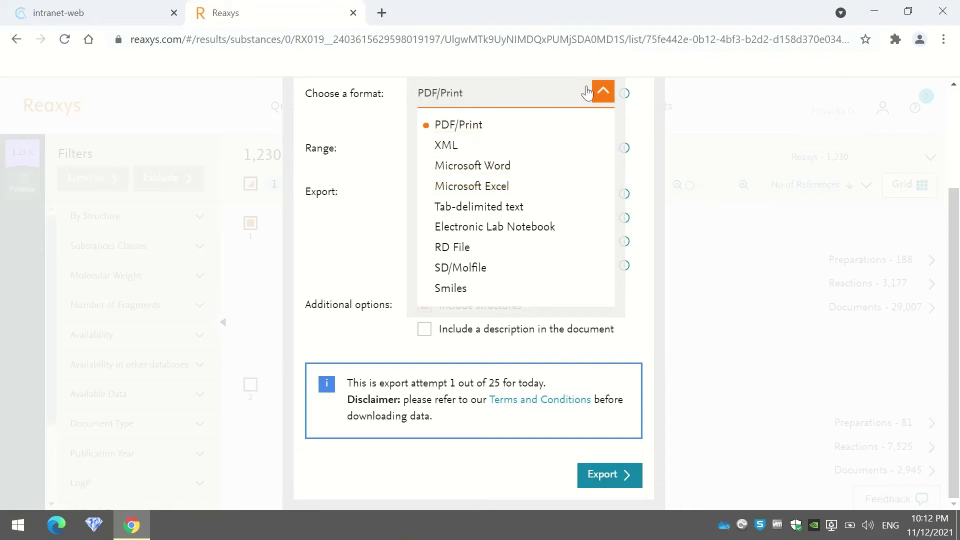
left_click(601, 93)
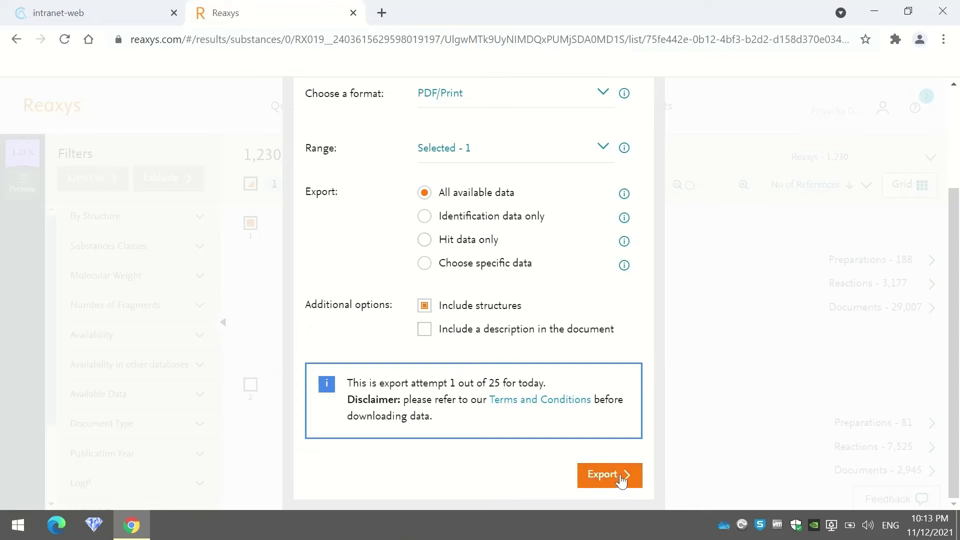
Go back to the C8H9NO2 results overview, reopen the Substances results and select 4-acetaminophenol
left_click(20, 40)
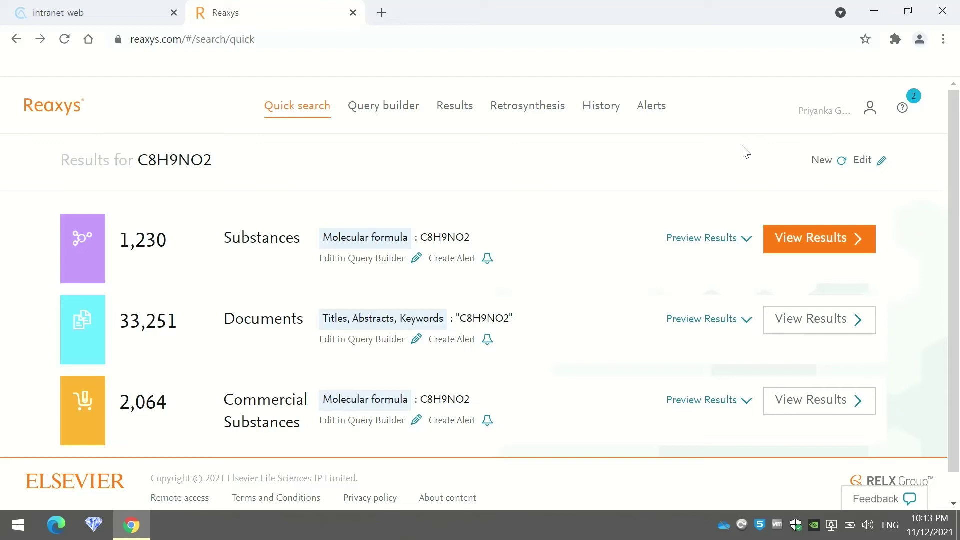
left_click(856, 168)
left_click(812, 244)
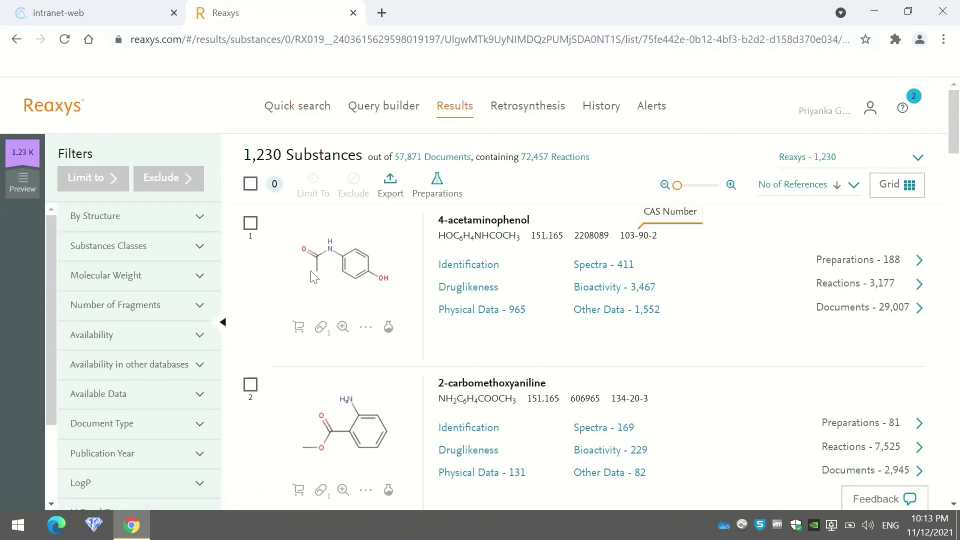
left_click(254, 227)
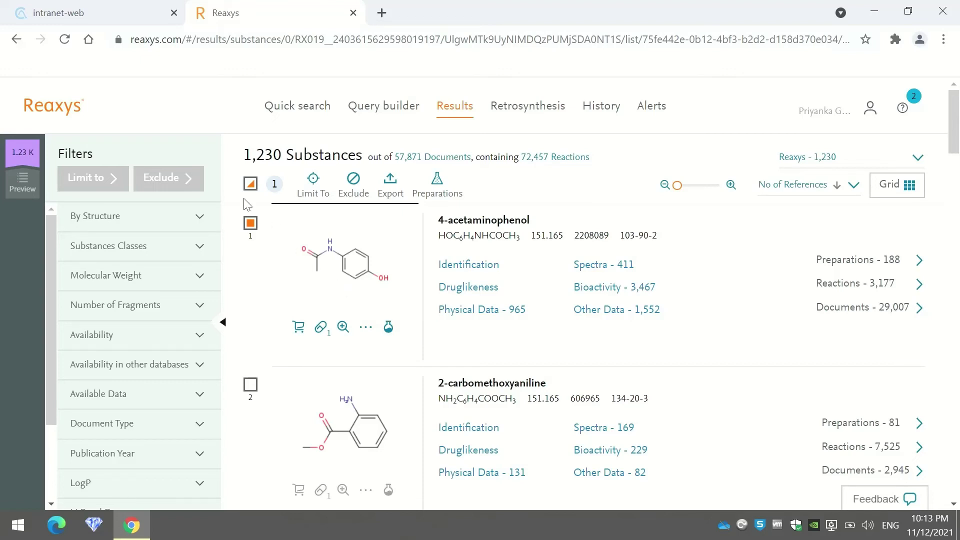
Open the alert creation form for the C8H9NO2 search and review its name, recipient and content settings
left_click(24, 158)
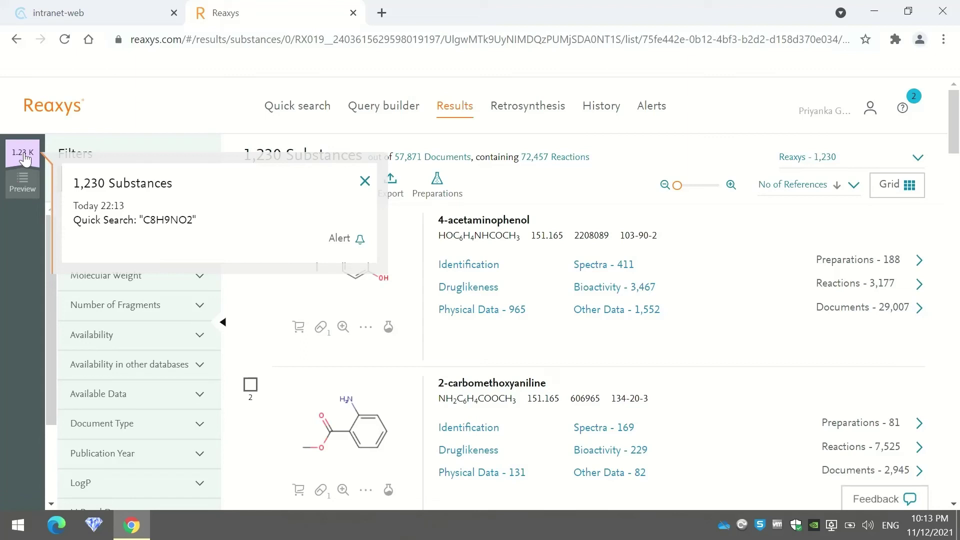
left_click(352, 243)
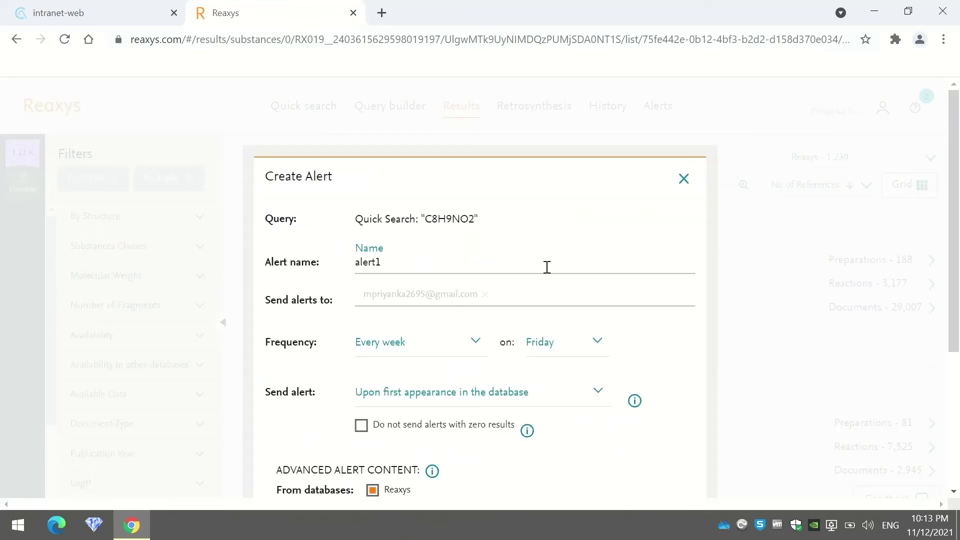
scroll(568, 285, "down", 3)
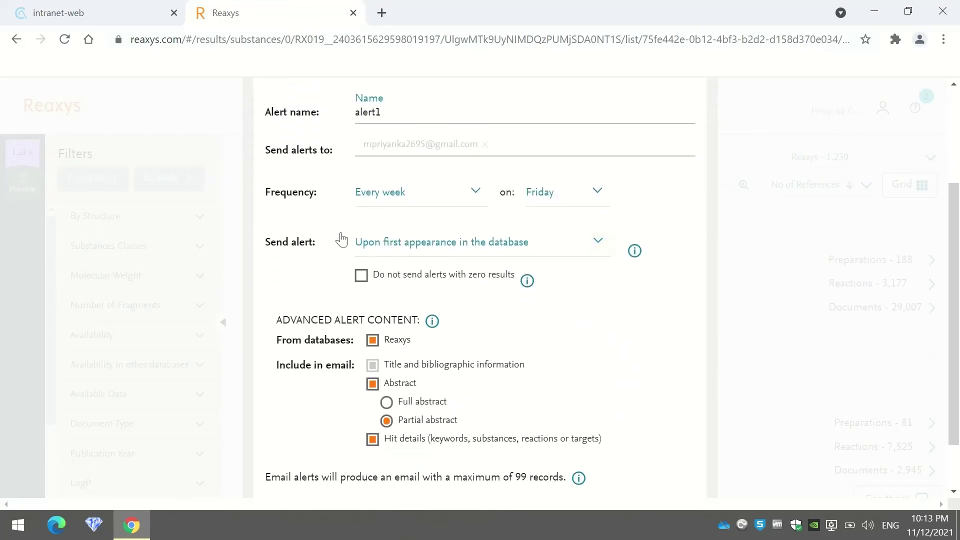
scroll(469, 330, "up", 3)
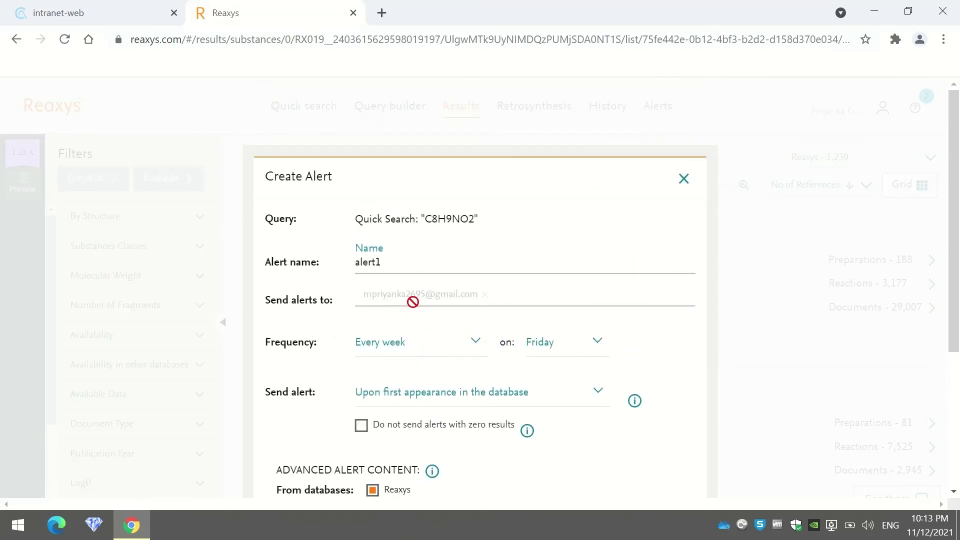
scroll(412, 303, "down", 2)
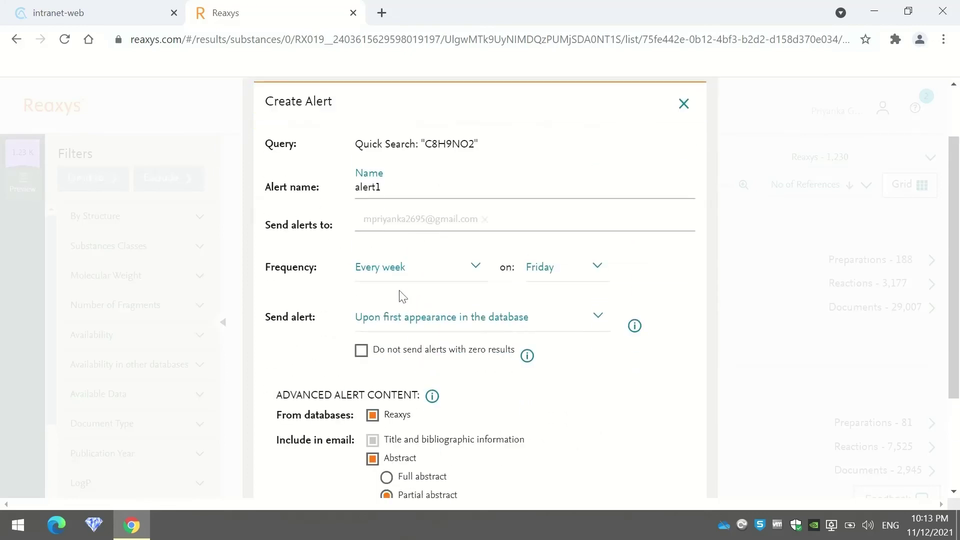
Show the alert's frequency and weekday choices without changing them, and review the remaining email content options
left_click(422, 275)
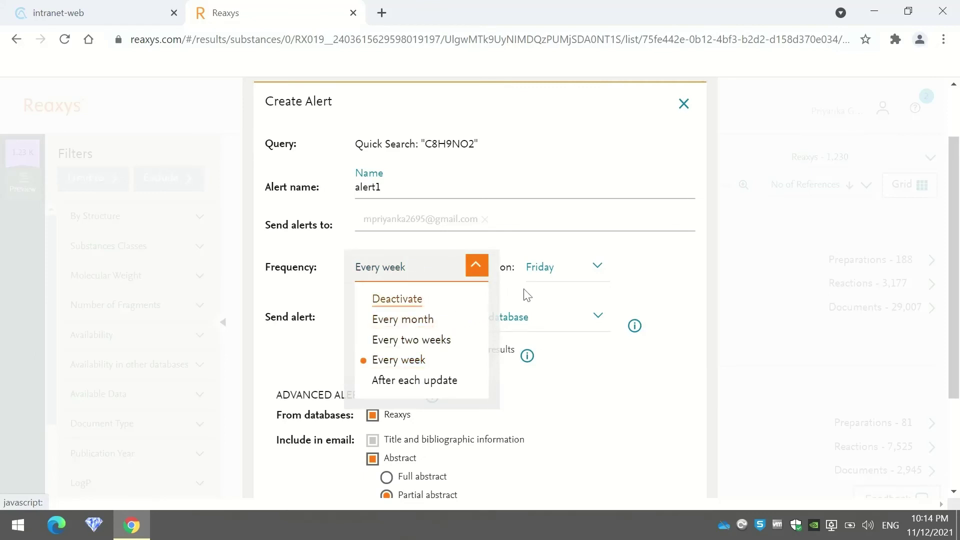
left_click(598, 268)
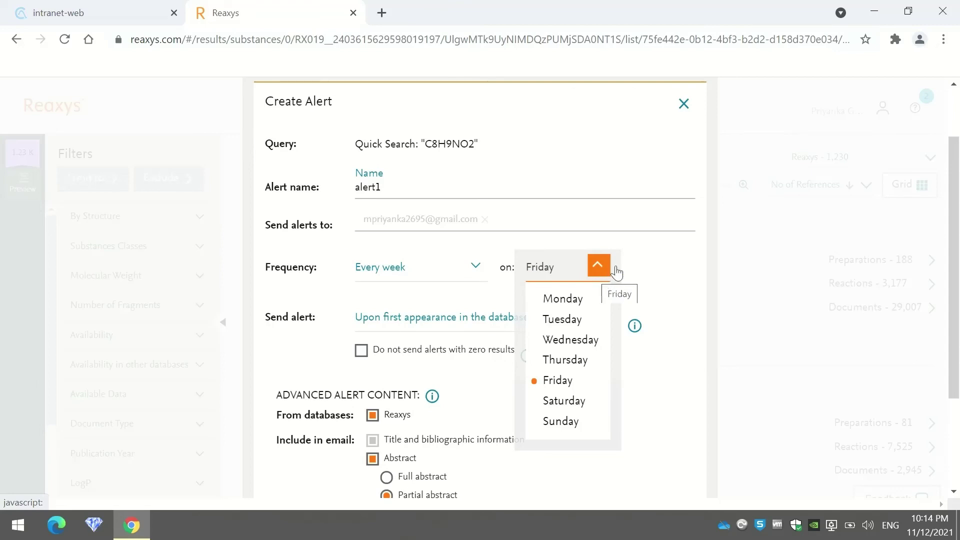
left_click(637, 266)
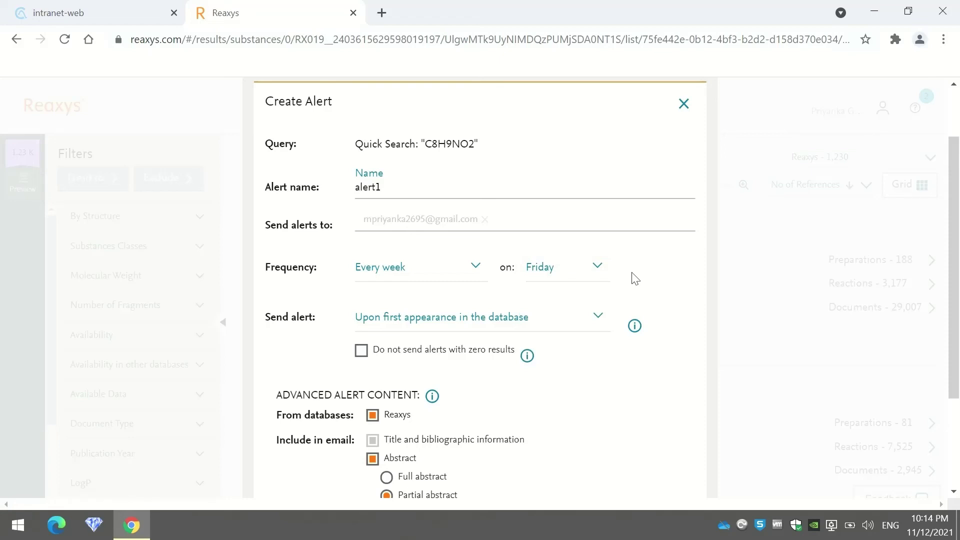
scroll(635, 279, "down", 1)
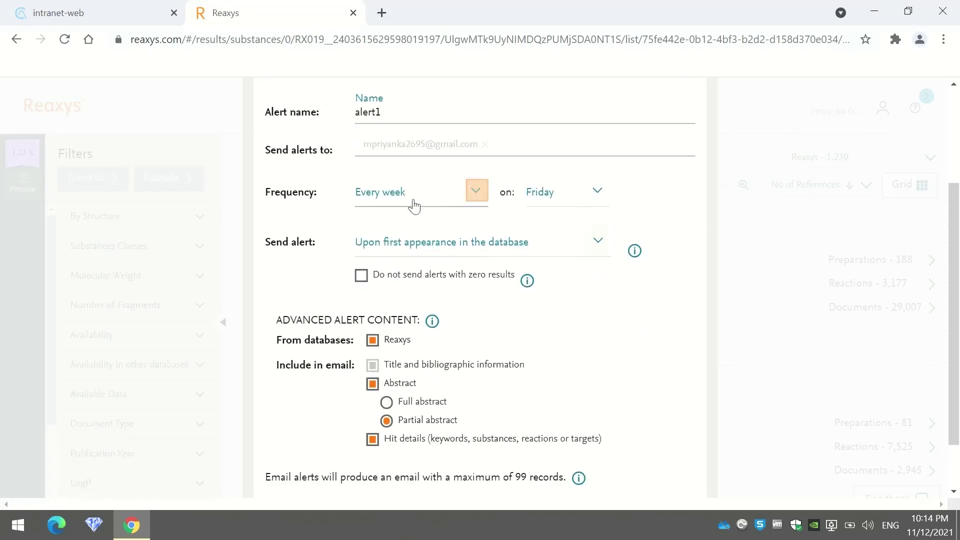
scroll(548, 279, "down", 1)
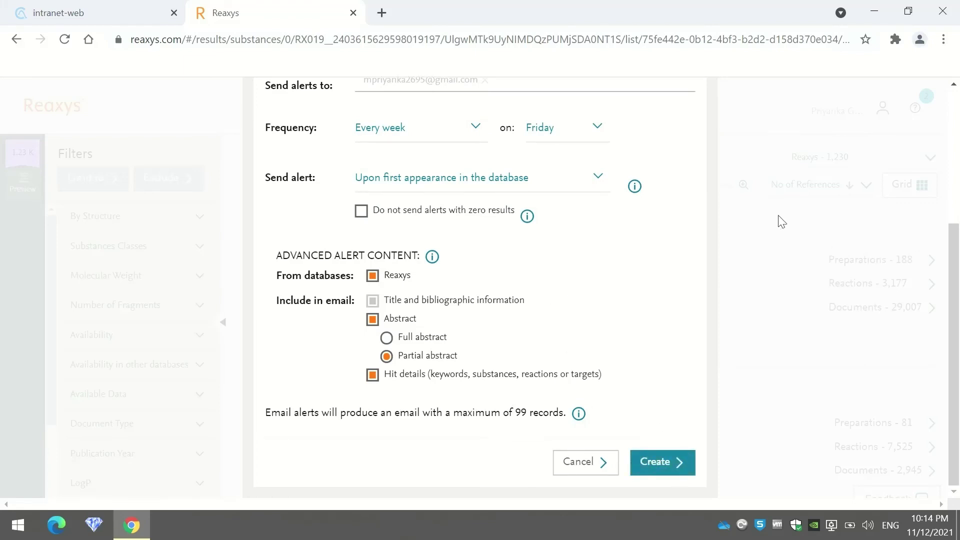
Return to the quick search overview, dismiss the alert form without creating the alert, and start a new search
left_click(16, 39)
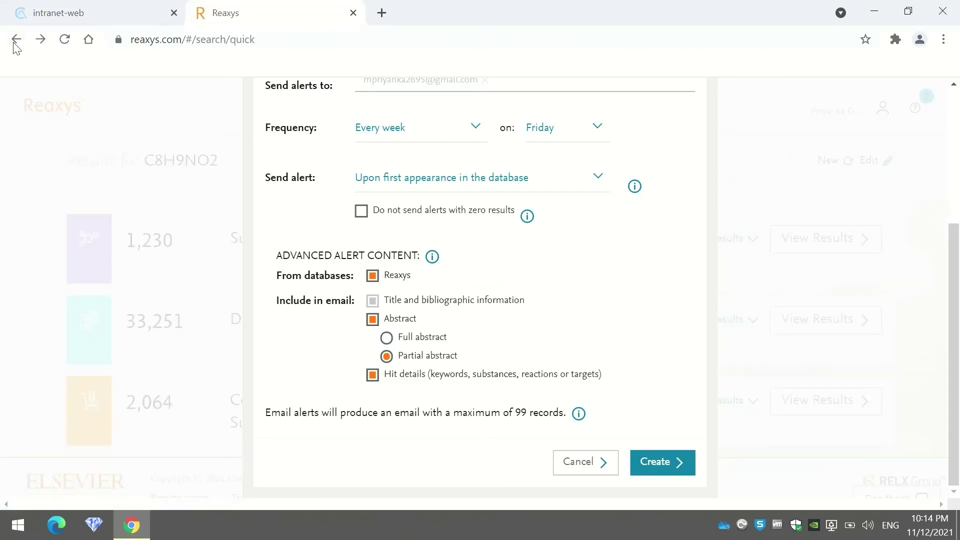
left_click(16, 39)
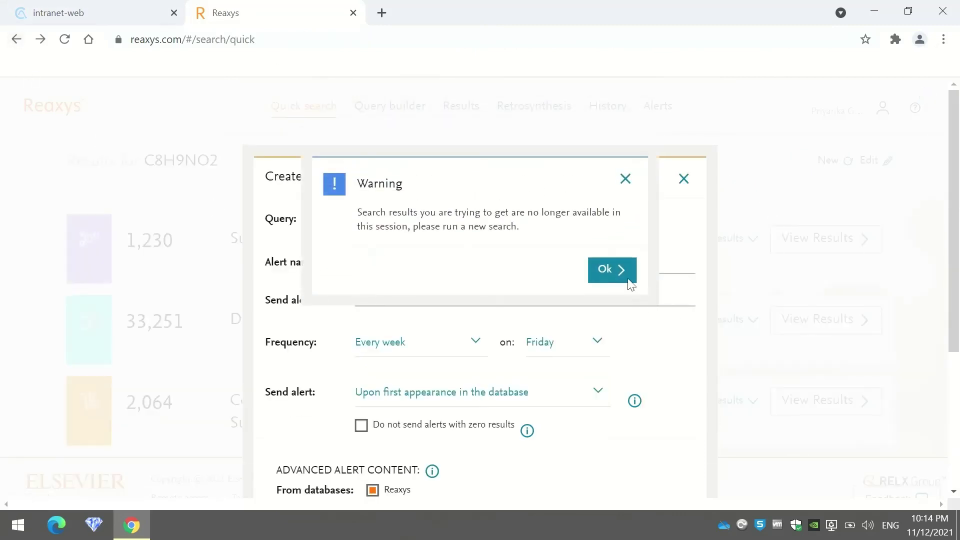
left_click(625, 179)
left_click(684, 110)
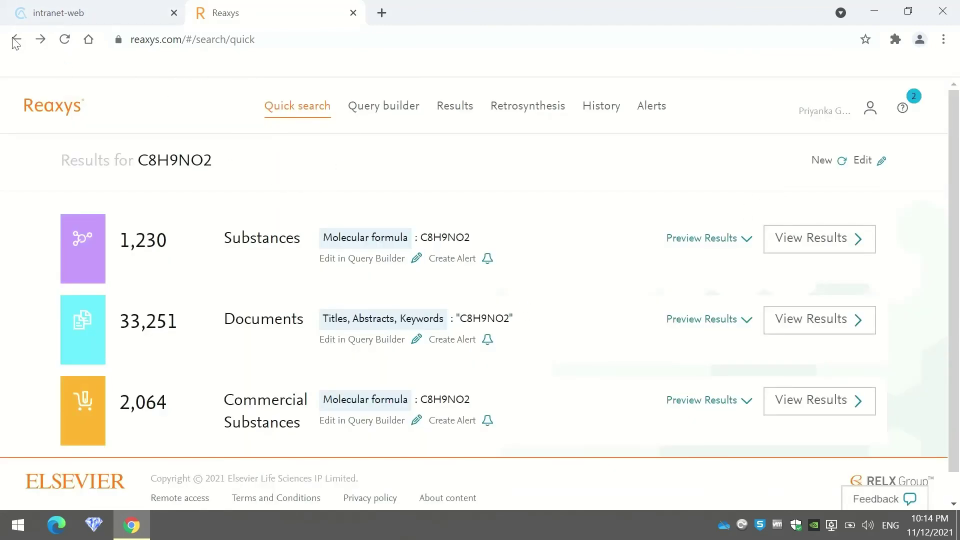
left_click(835, 161)
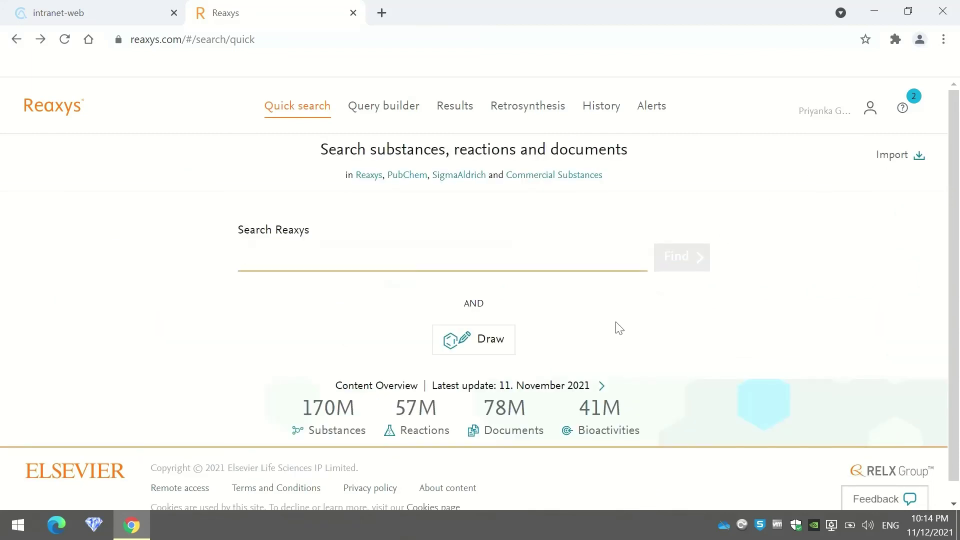
Open the structure editor and draw a benzene ring with a single-bonded methyl group on its upper-right carbon
left_click(488, 349)
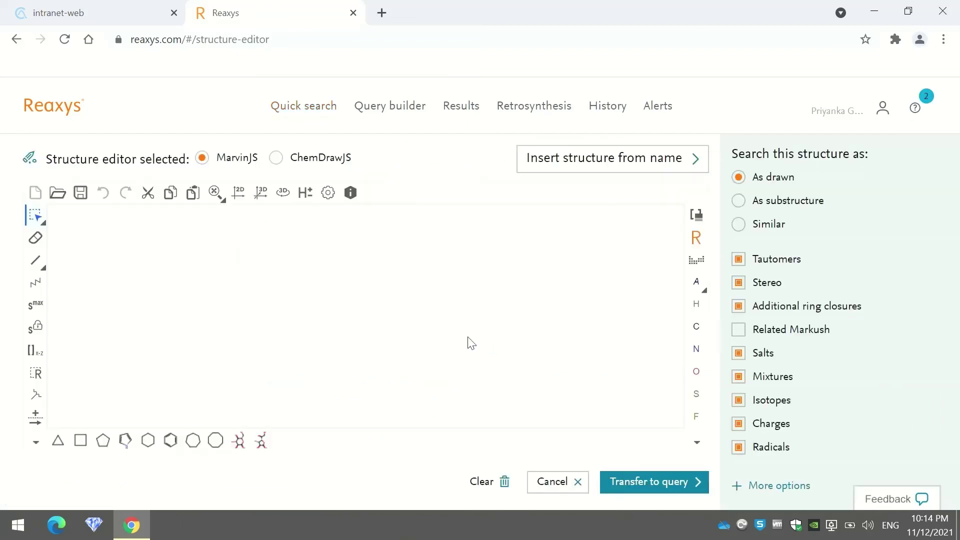
key("Escape")
left_click(170, 440)
left_click(311, 333)
left_click(35, 260)
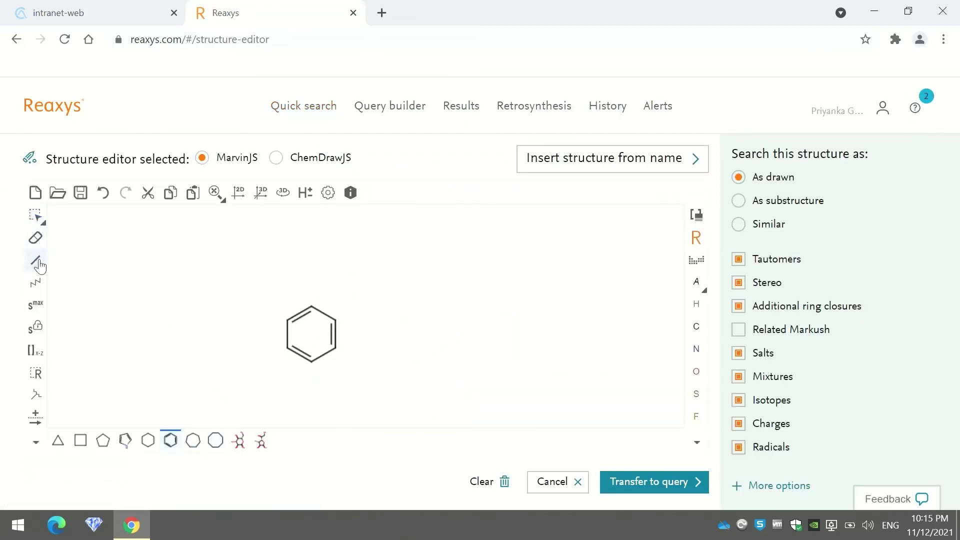
left_click(331, 323)
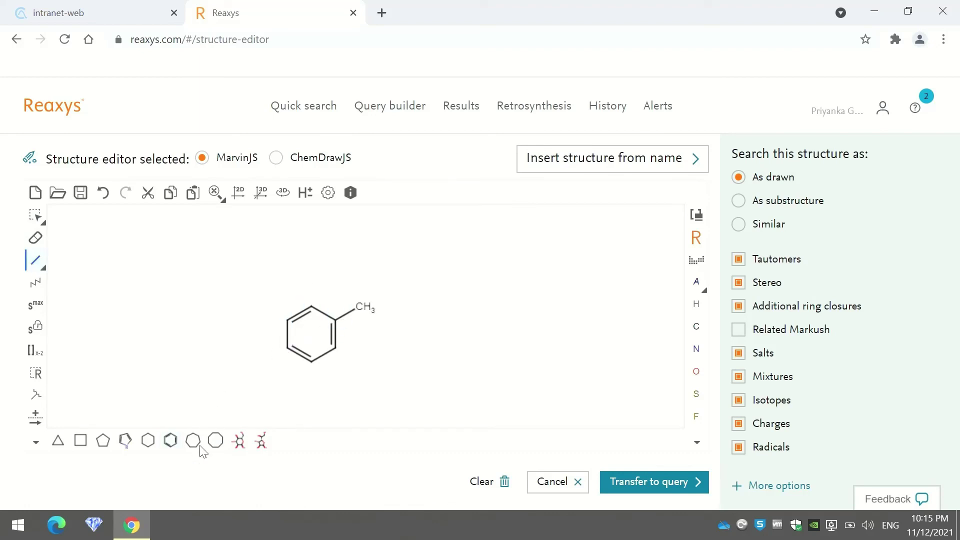
Replace the methyl group on the benzene ring with oxygen chosen from the periodic table
left_click(696, 260)
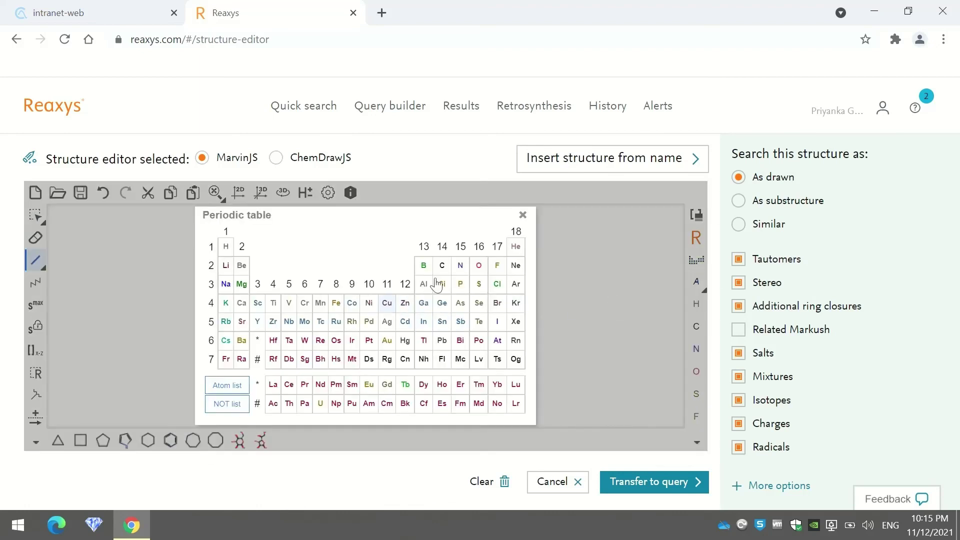
left_click(482, 267)
left_click(364, 308)
Add a single bond to the oxygen and attach a second benzene ring above it to form a diphenyl ether
left_click(35, 265)
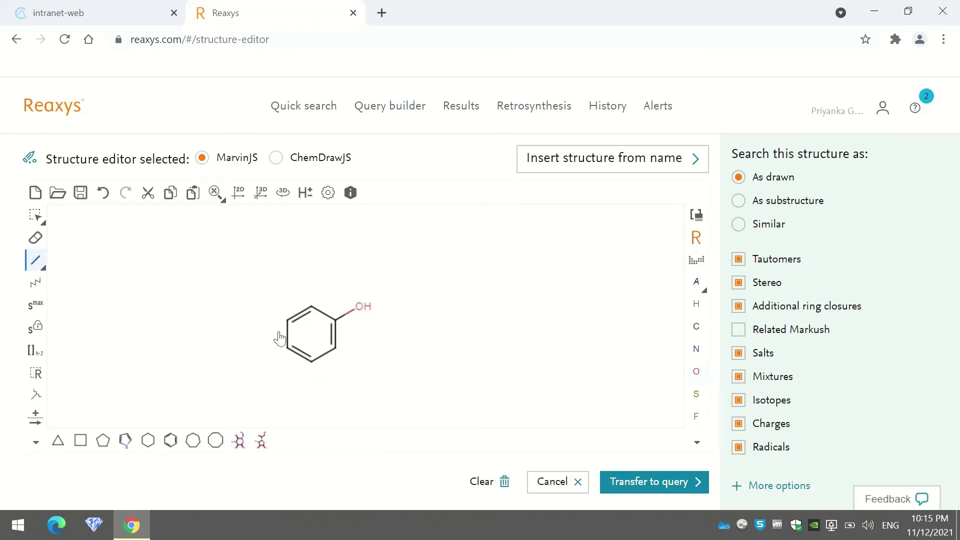
left_click(359, 306)
left_click(170, 440)
left_click(372, 285)
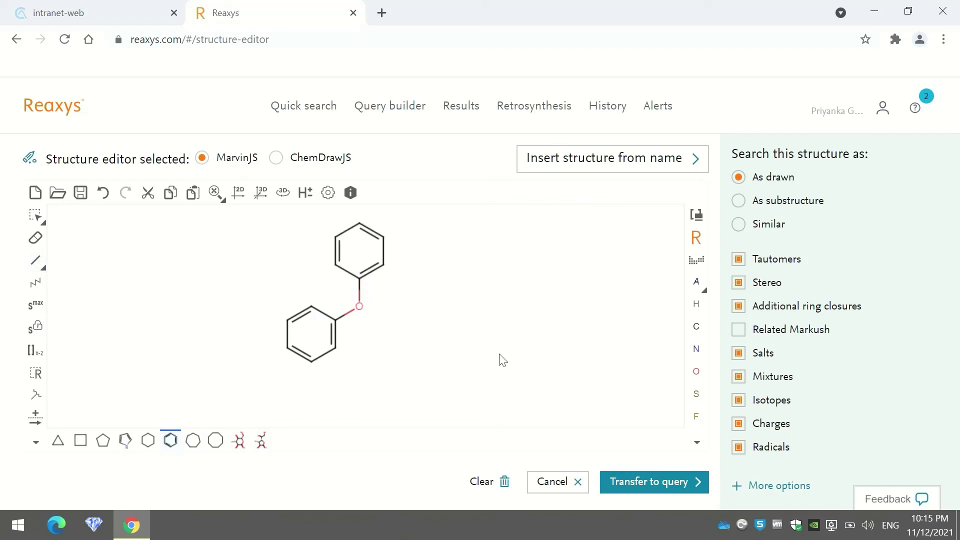
Set the structure search to Similar, transfer the drawn structure to the query and run the quick search
left_click(746, 229)
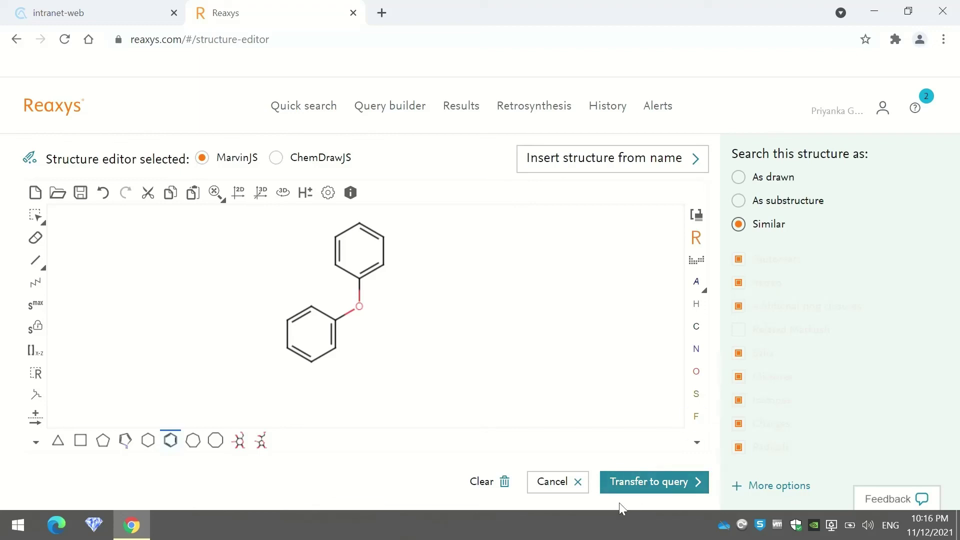
left_click(661, 485)
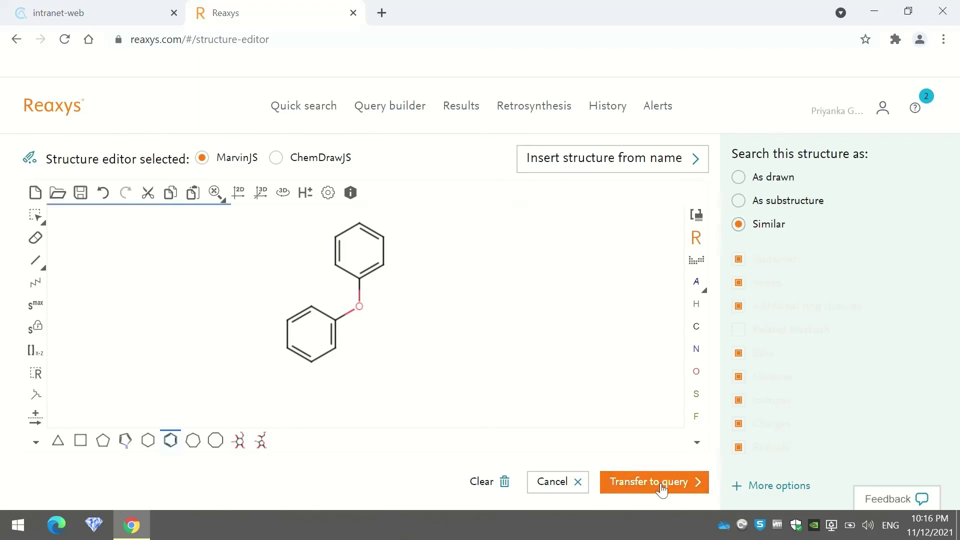
left_click(689, 258)
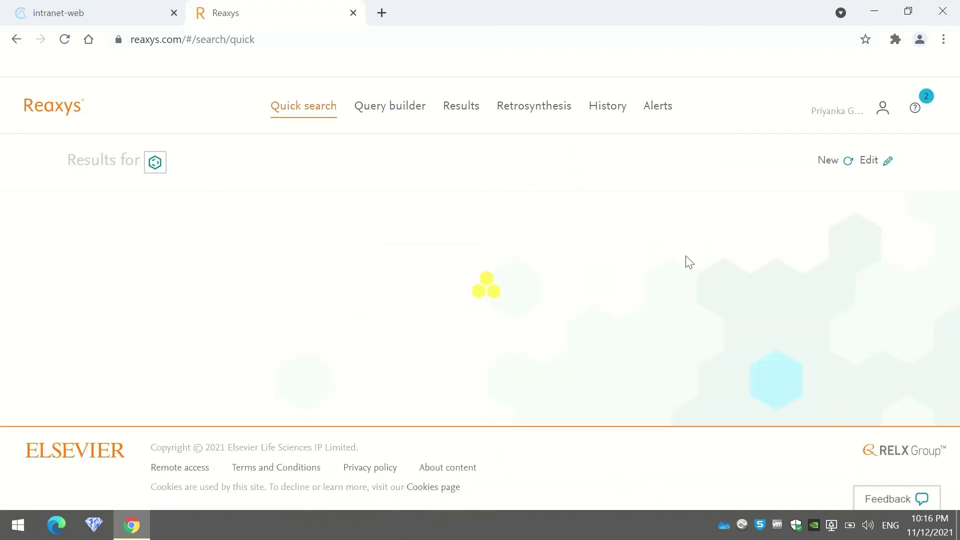
Review the similarity result sets and open the substances found with tight similarity
scroll(381, 229, "down", 2)
scroll(523, 342, "up", 2)
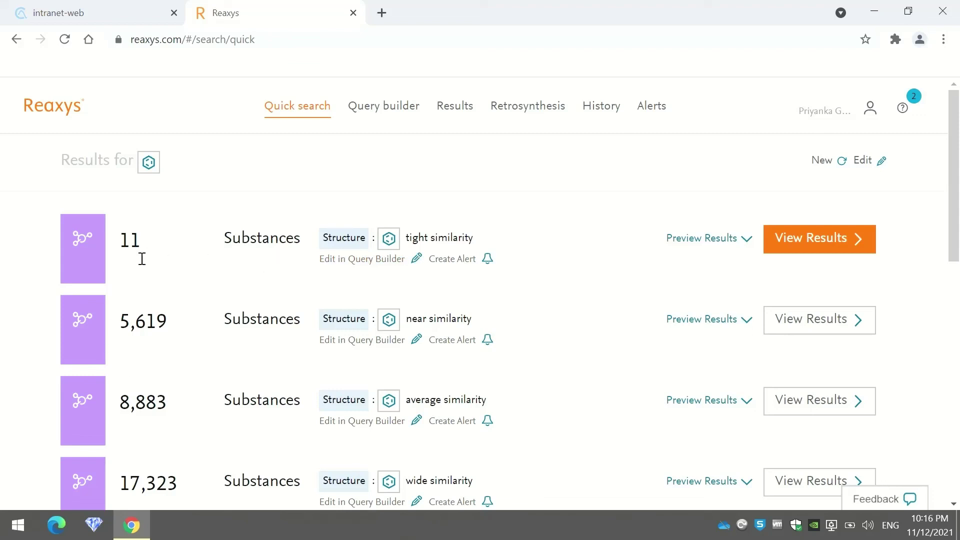
left_click(831, 248)
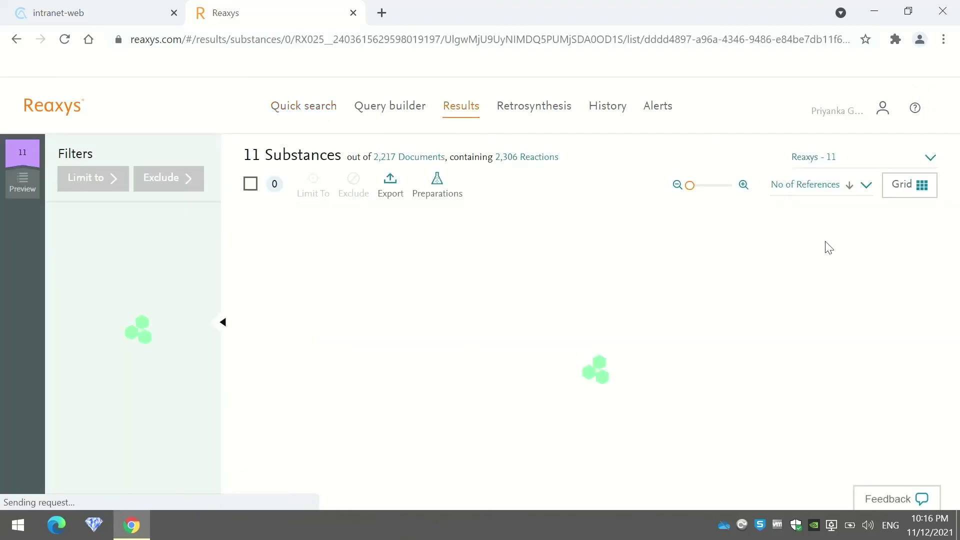